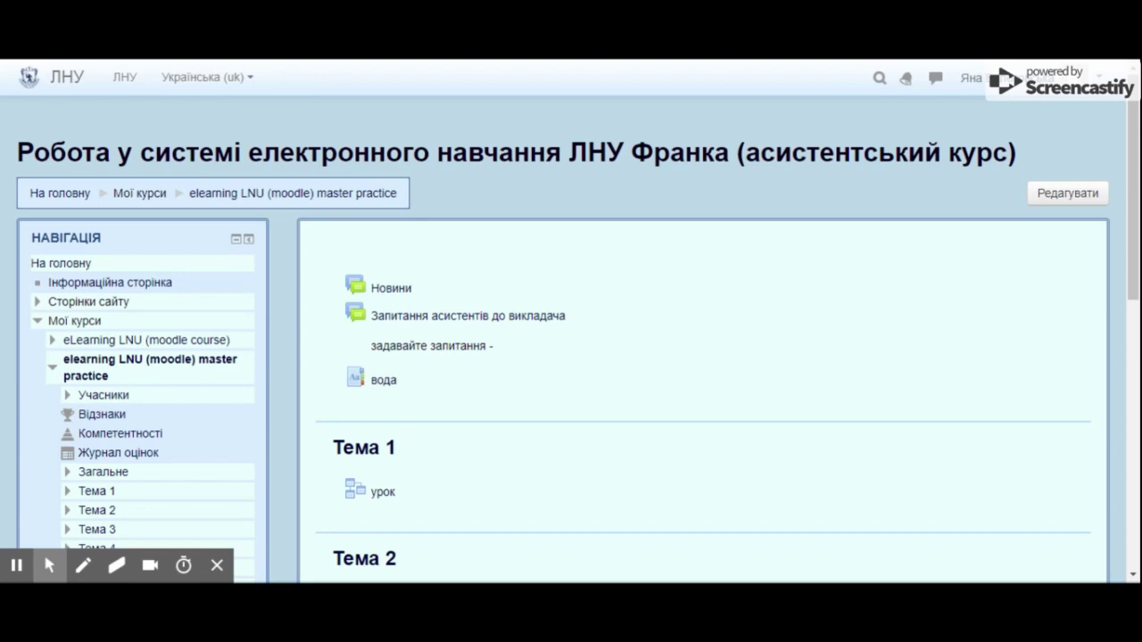
# Turn on course editing and start adding a Книга resource to Тема 5
pyautogui.click(1059, 198)
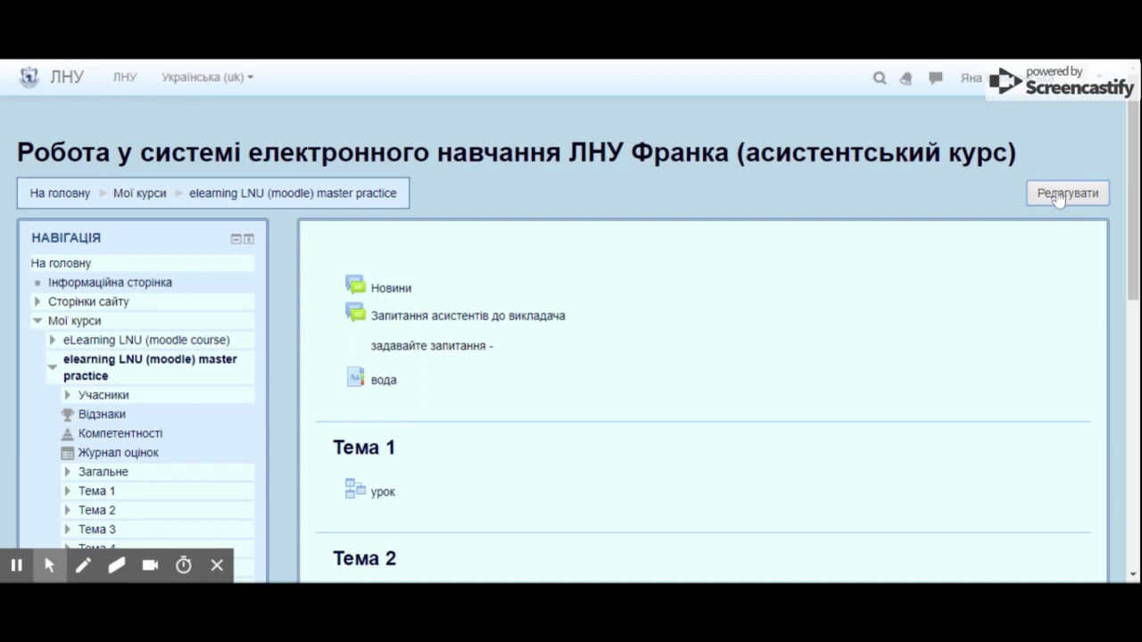
pyautogui.scroll(-2, 988, 223)
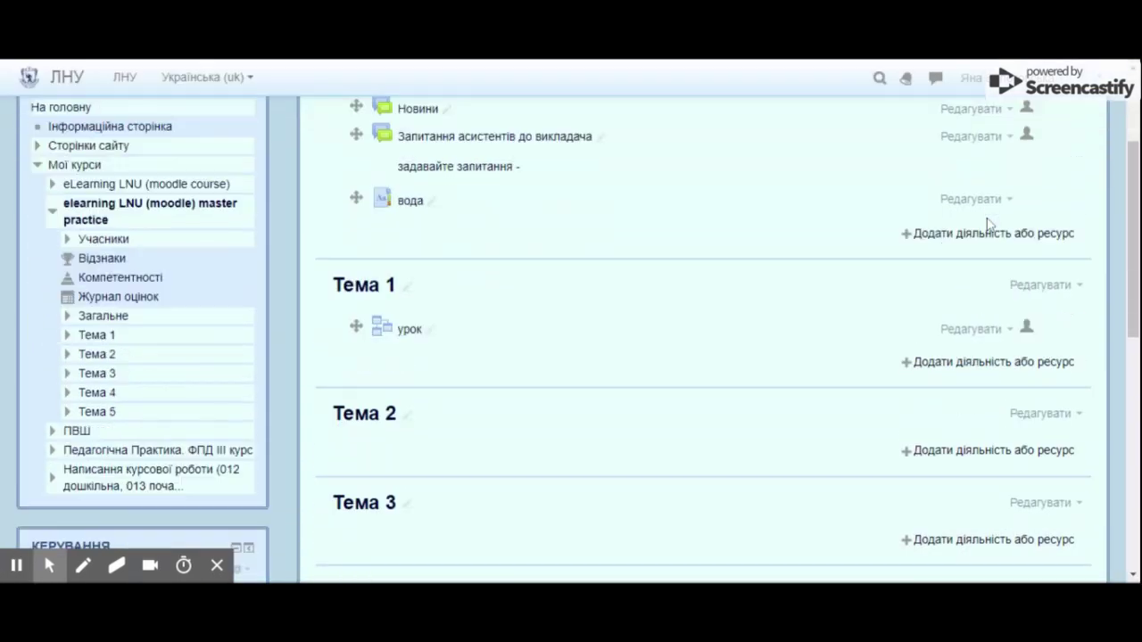
pyautogui.scroll(-8, 987, 219)
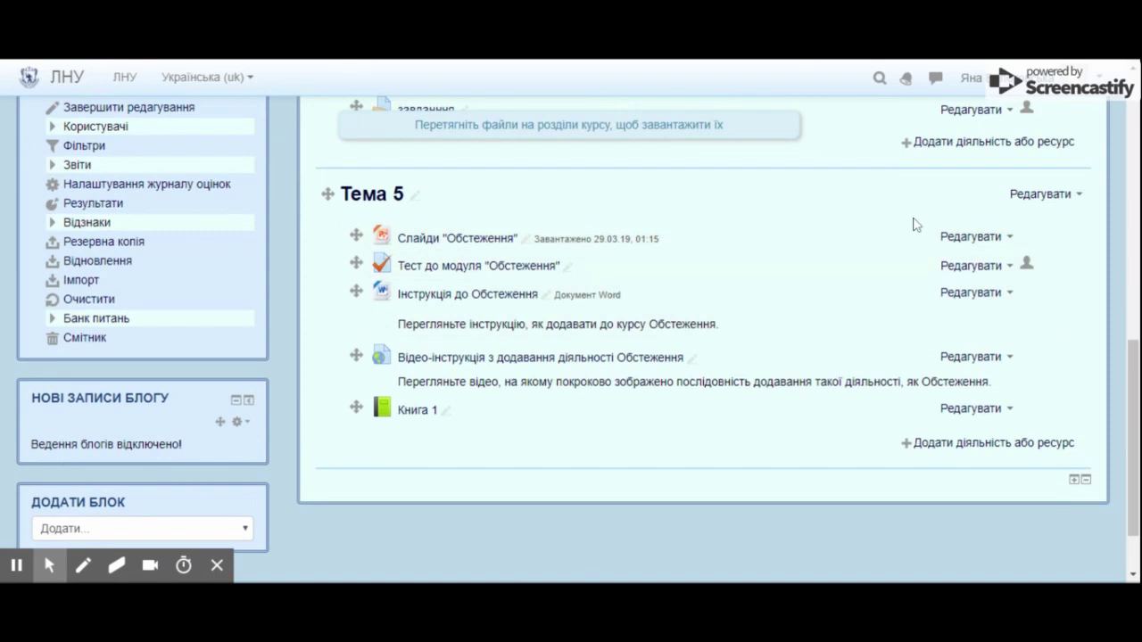
pyautogui.click(975, 446)
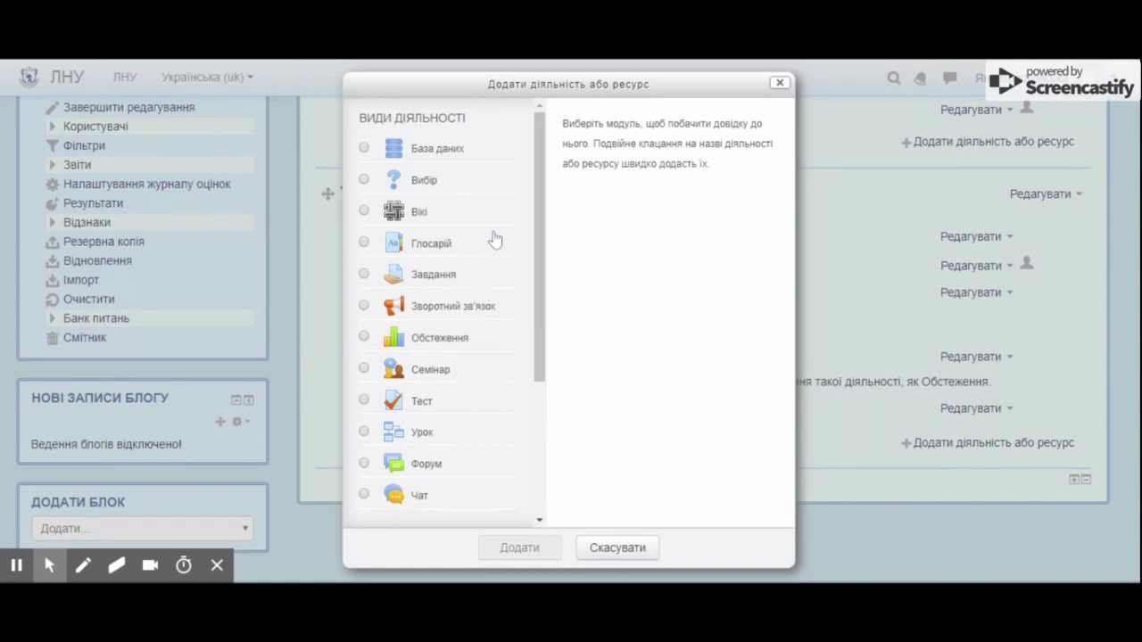
pyautogui.scroll(-2, 493, 239)
pyautogui.scroll(-1, 492, 255)
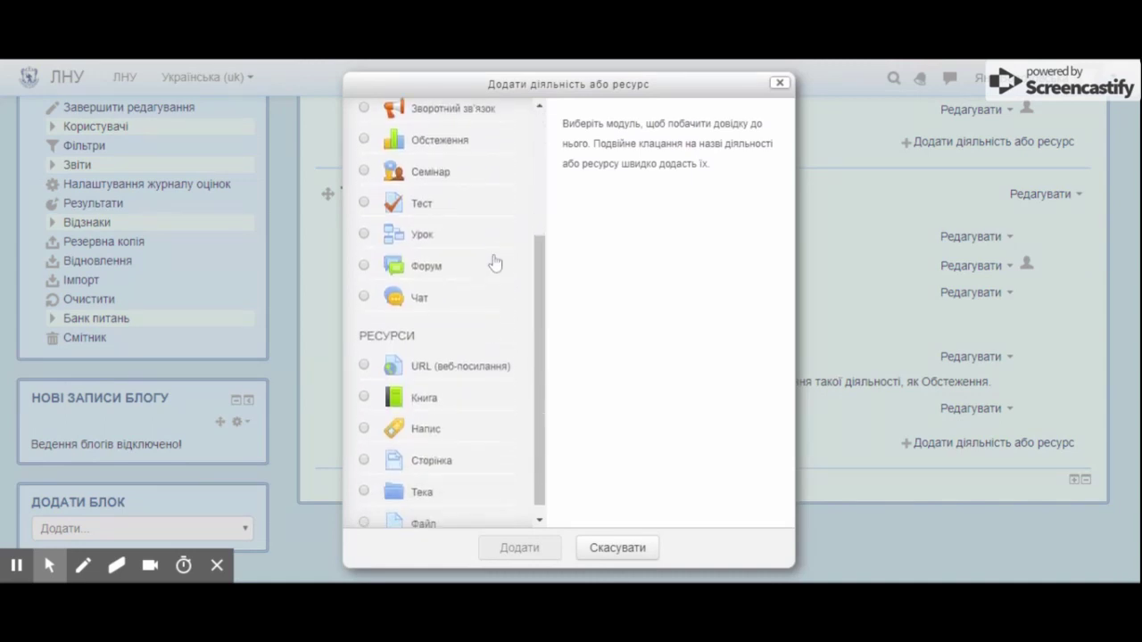
pyautogui.click(426, 385)
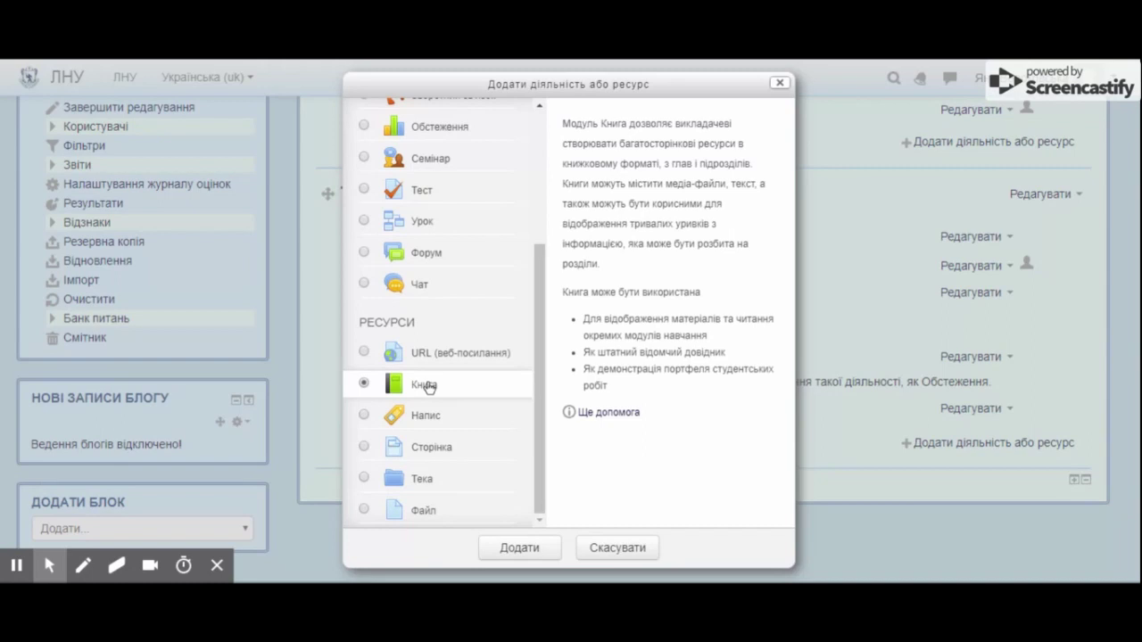
pyautogui.click(515, 550)
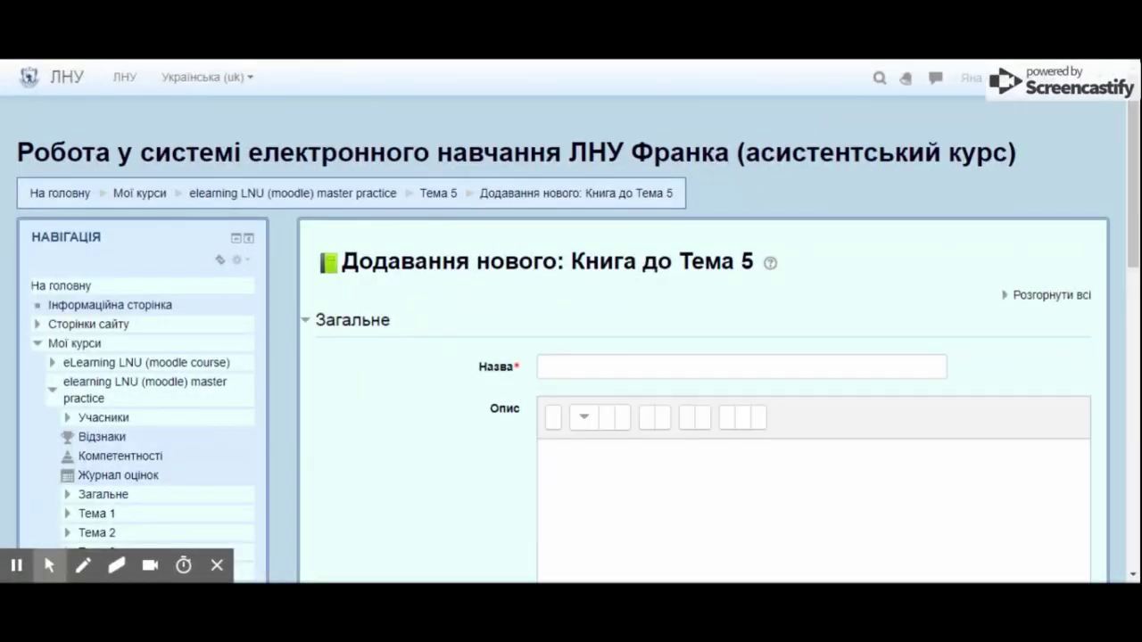
# Name the new book "Книга 1"
pyautogui.scroll(-2, 558, 375)
pyautogui.click(592, 199)
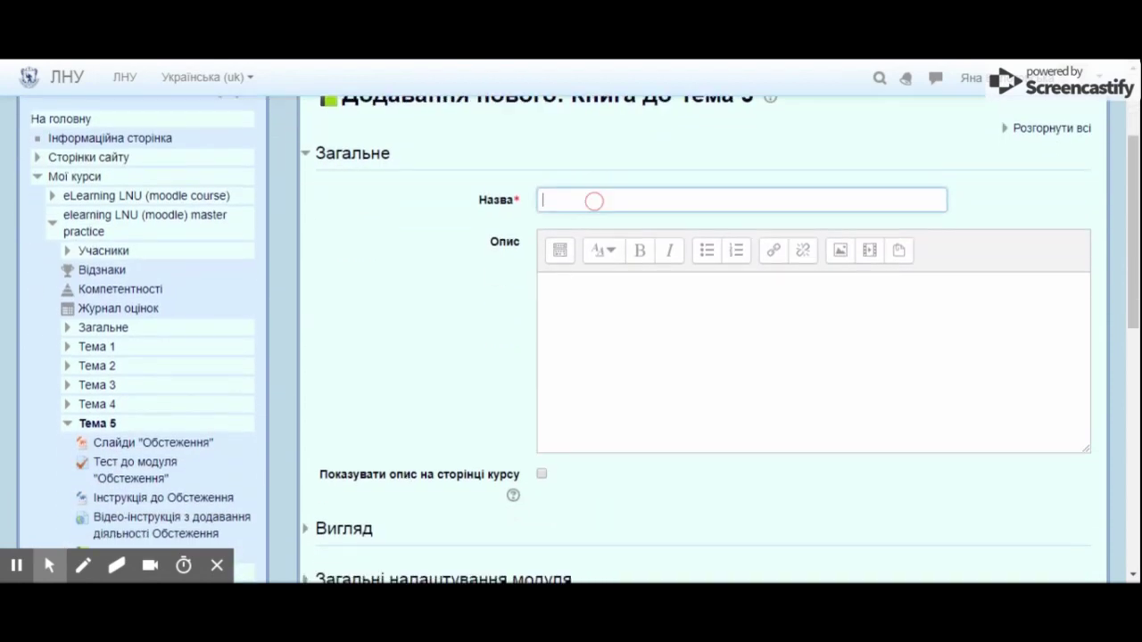
pyautogui.write('Rybuf 1')
pyautogui.press('BackSpace')
pyautogui.press('BackSpace')
pyautogui.press('BackSpace')
pyautogui.press('BackSpace')
pyautogui.press('BackSpace')
pyautogui.write('Книга  1')
# Enter the description "Дана книга сформована як посібник по створенню книги у онлайн курсі." and enable showing it on the course page
pyautogui.click(541, 284)
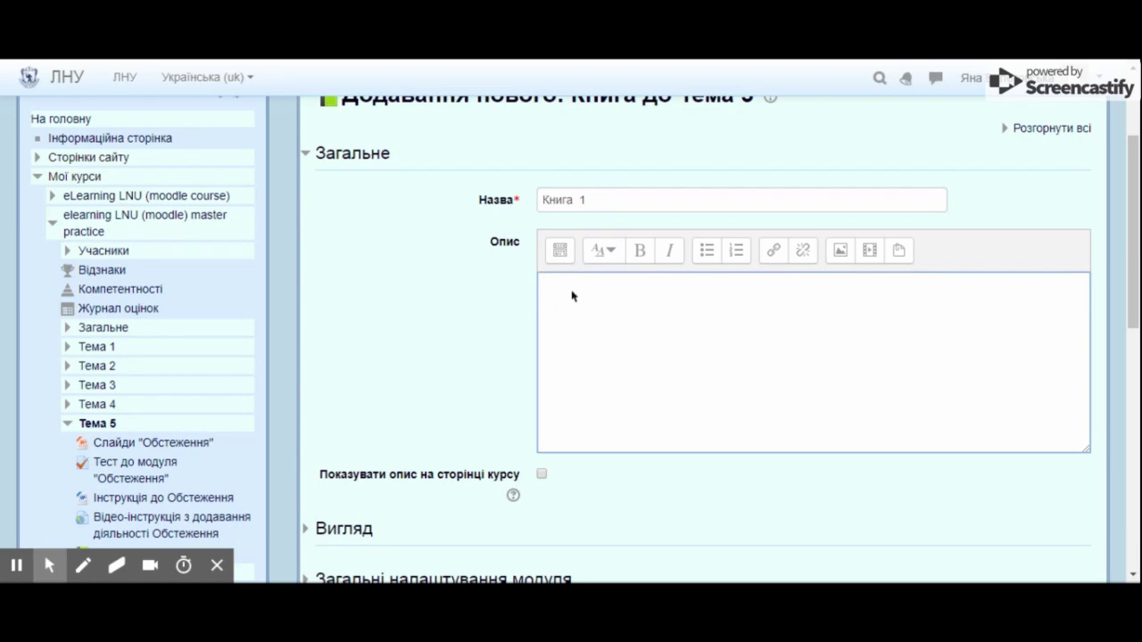
pyautogui.write('Дана книга сформована як по')
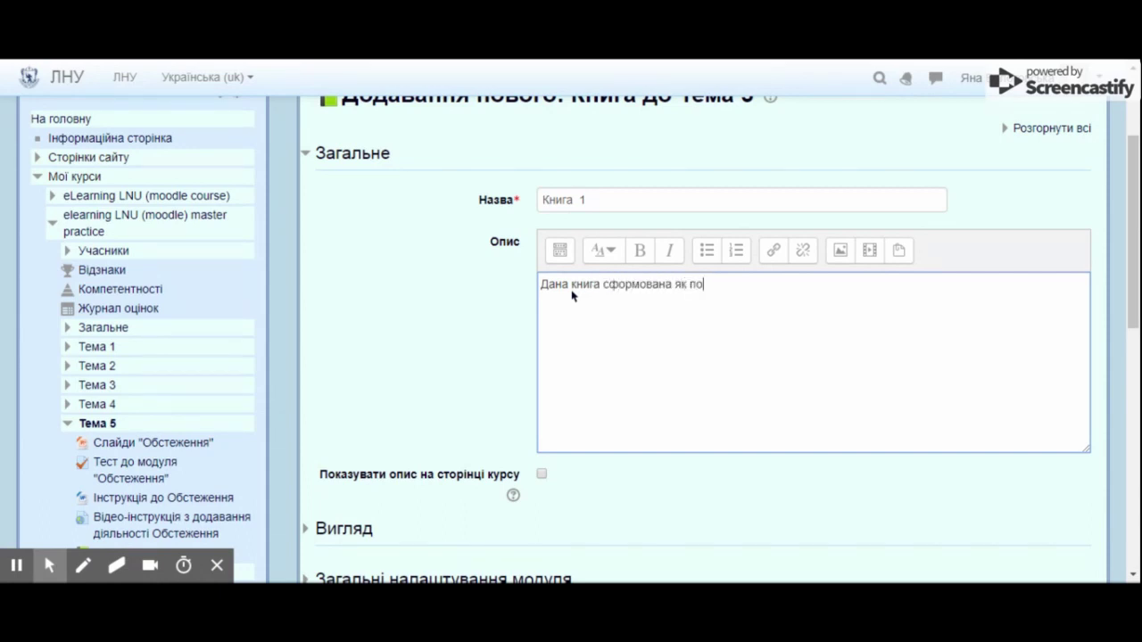
pyautogui.write('сібник по створенню книг')
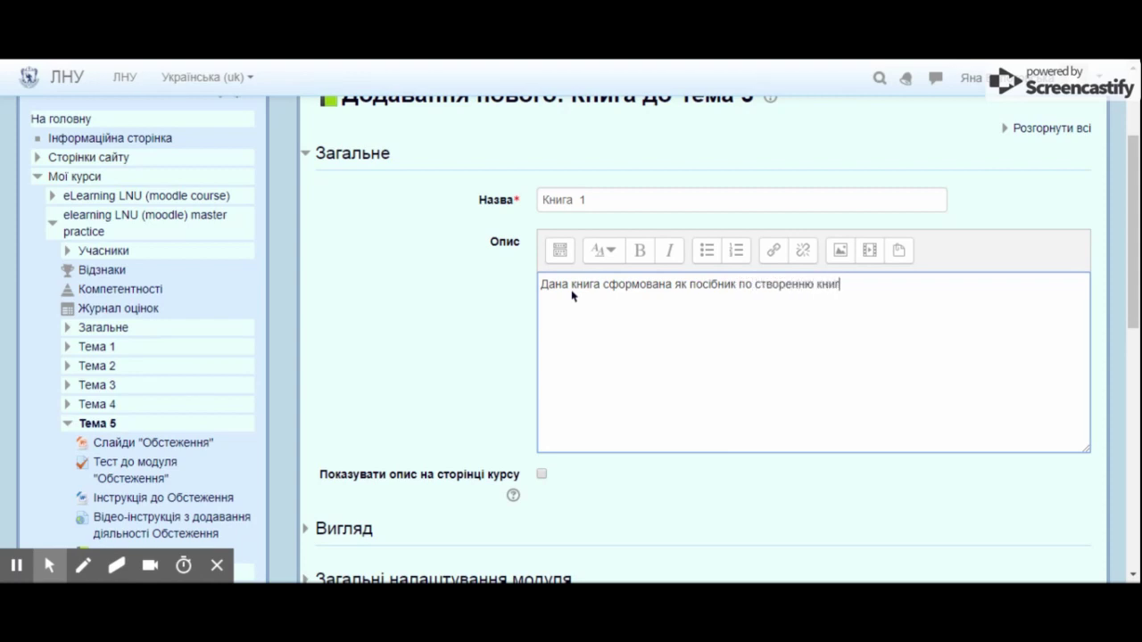
pyautogui.write('и у оналайн курсі')
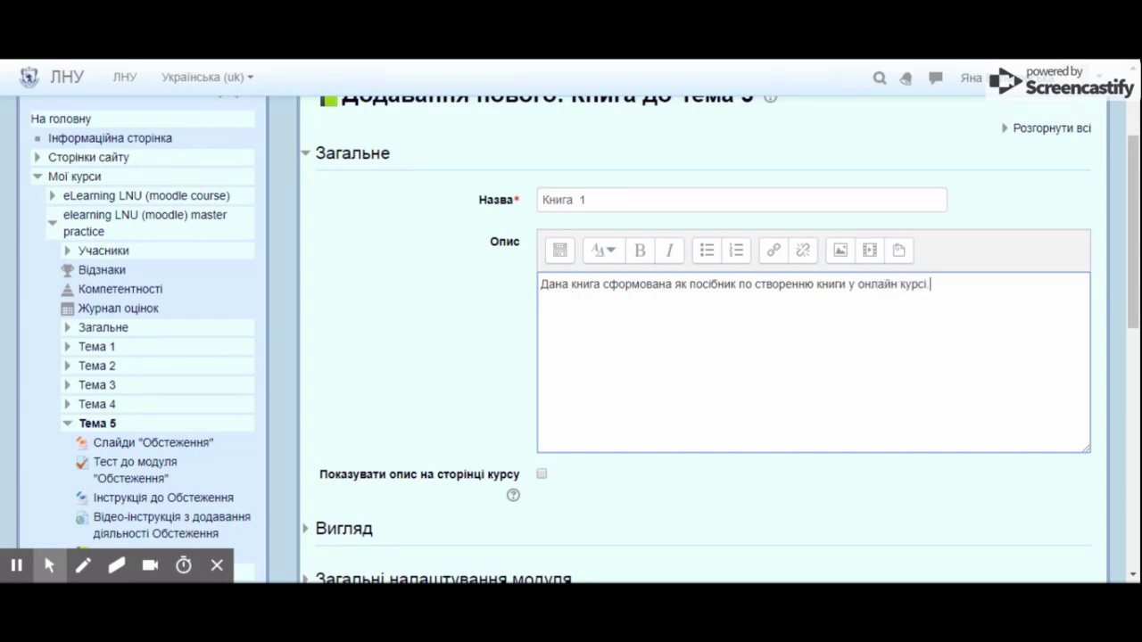
pyautogui.scroll(-4, 546, 152)
pyautogui.click(541, 141)
# Keep цифрове chapter numbering, Піктограми navigation and Показати availability, and save the book with return to the course
pyautogui.click(362, 204)
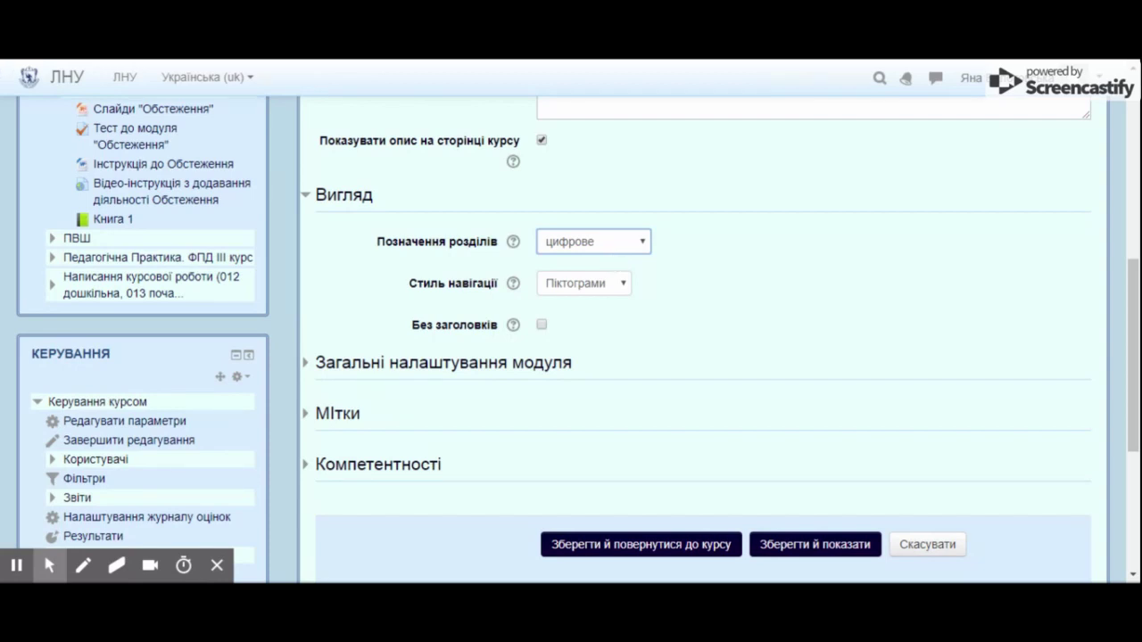
pyautogui.click(607, 290)
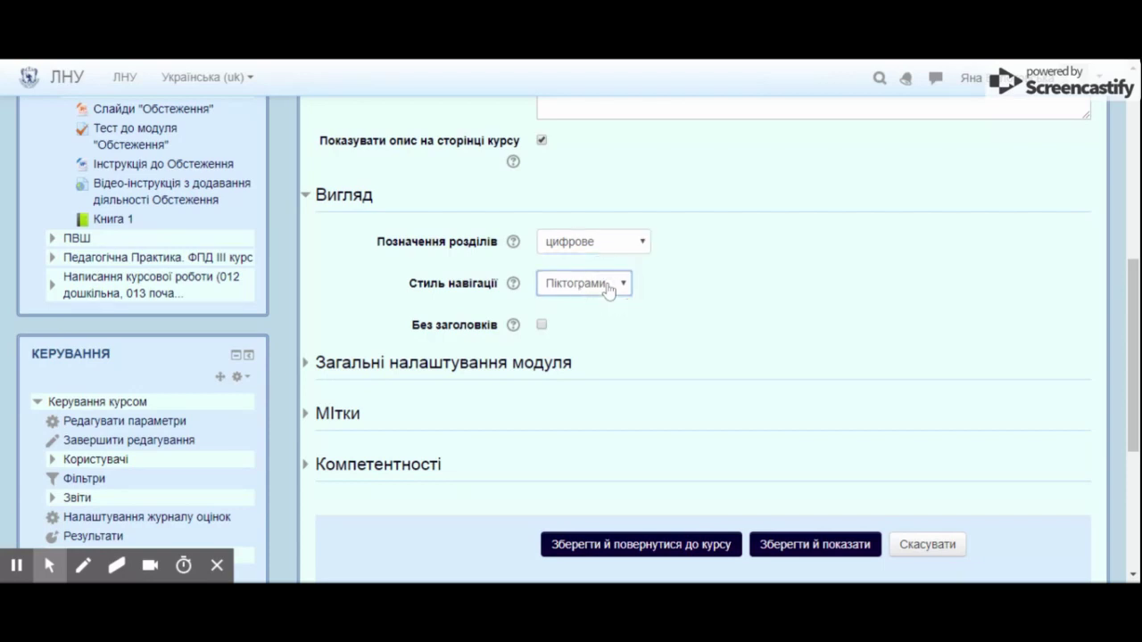
pyautogui.click(607, 286)
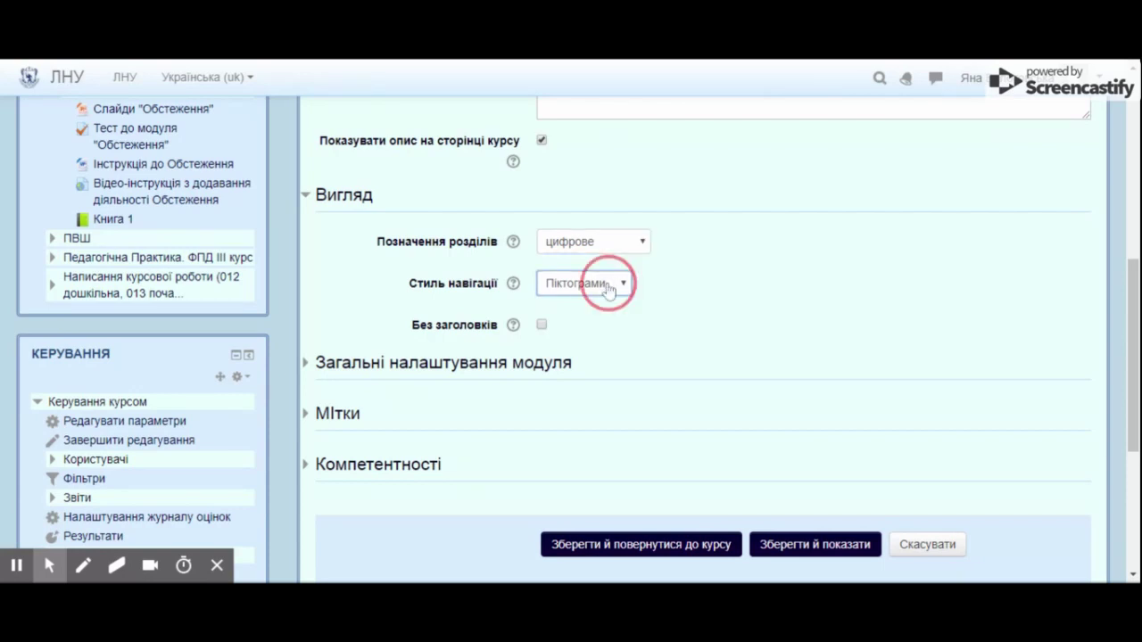
pyautogui.click(525, 372)
pyautogui.scroll(-3, 526, 367)
pyautogui.scroll(2, 528, 359)
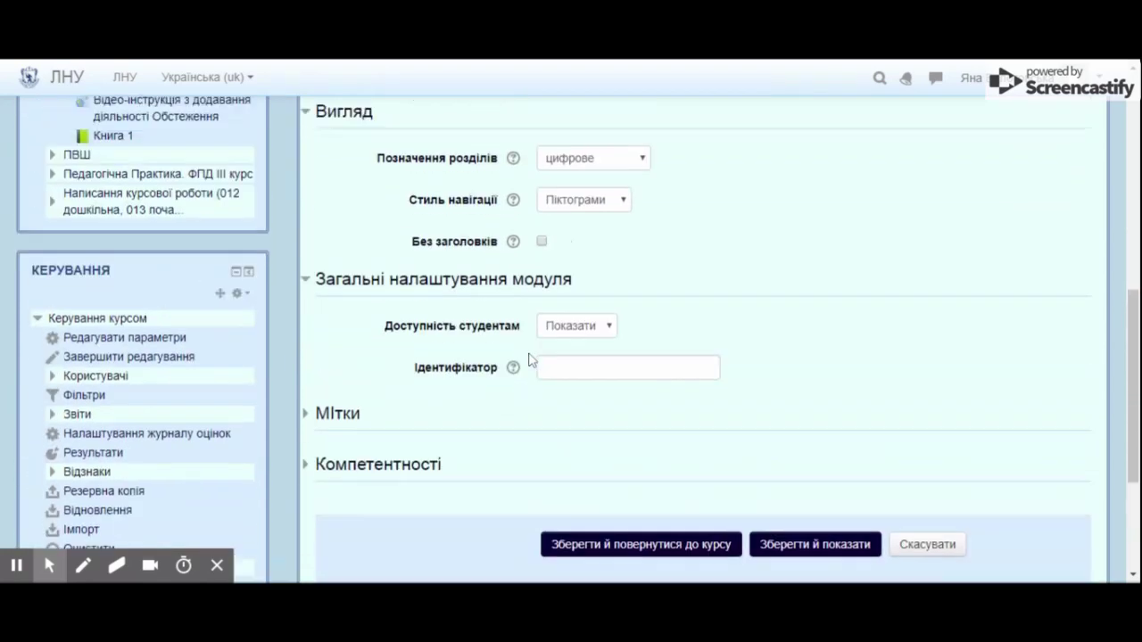
pyautogui.click(568, 332)
pyautogui.click(568, 330)
pyautogui.scroll(-3, 561, 357)
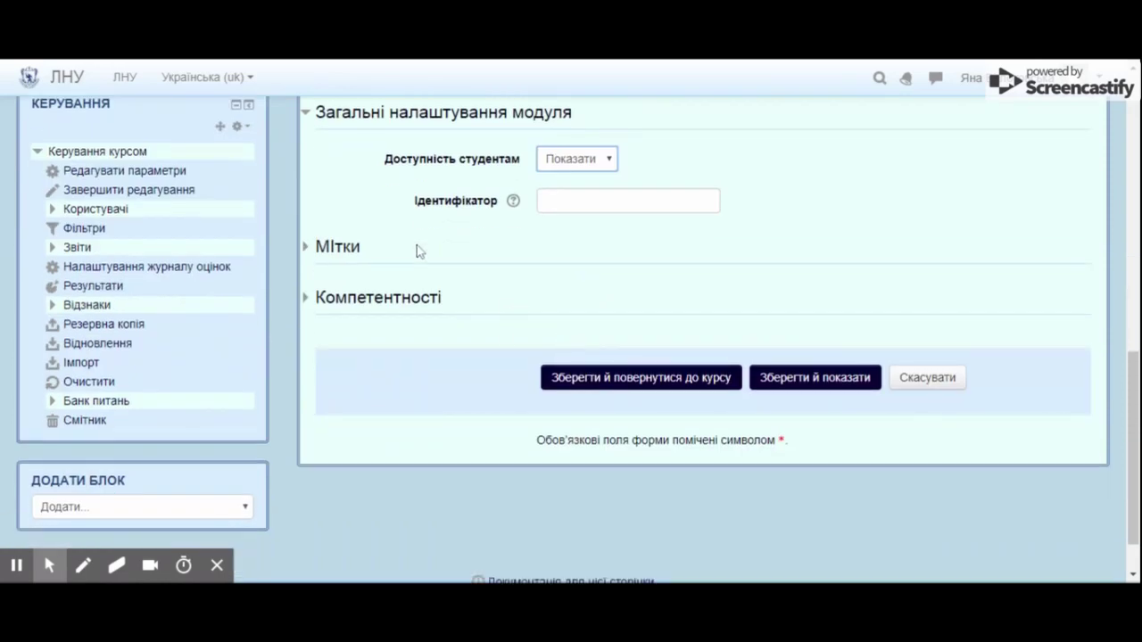
pyautogui.click(621, 382)
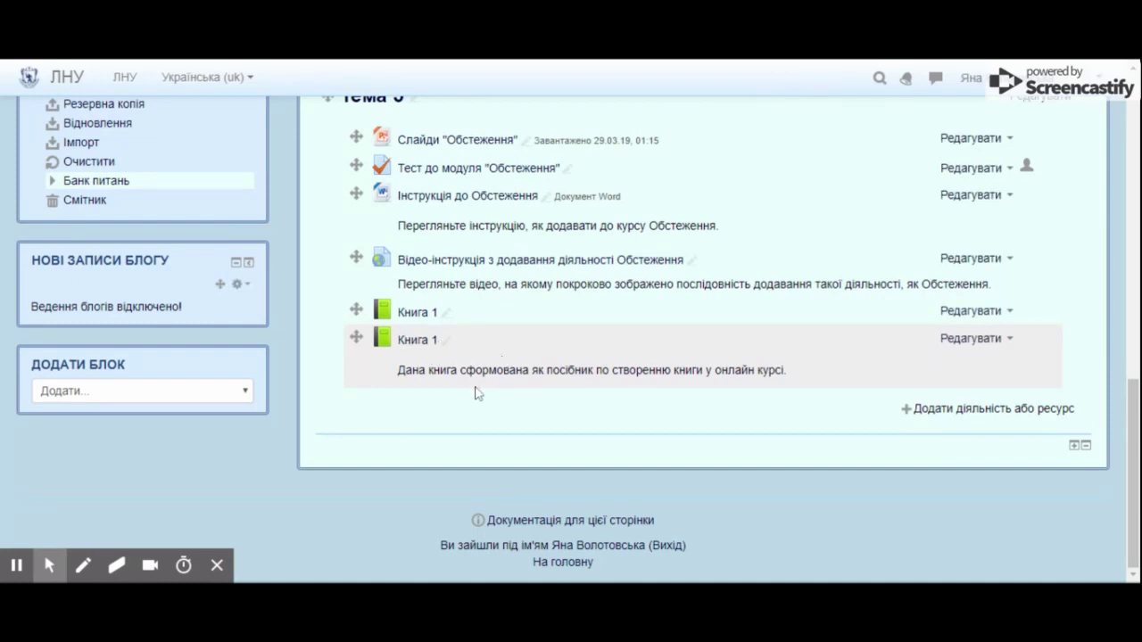
# Open the new Книга 1 with the description and title its first chapter "Розділ 1."
pyautogui.click(970, 339)
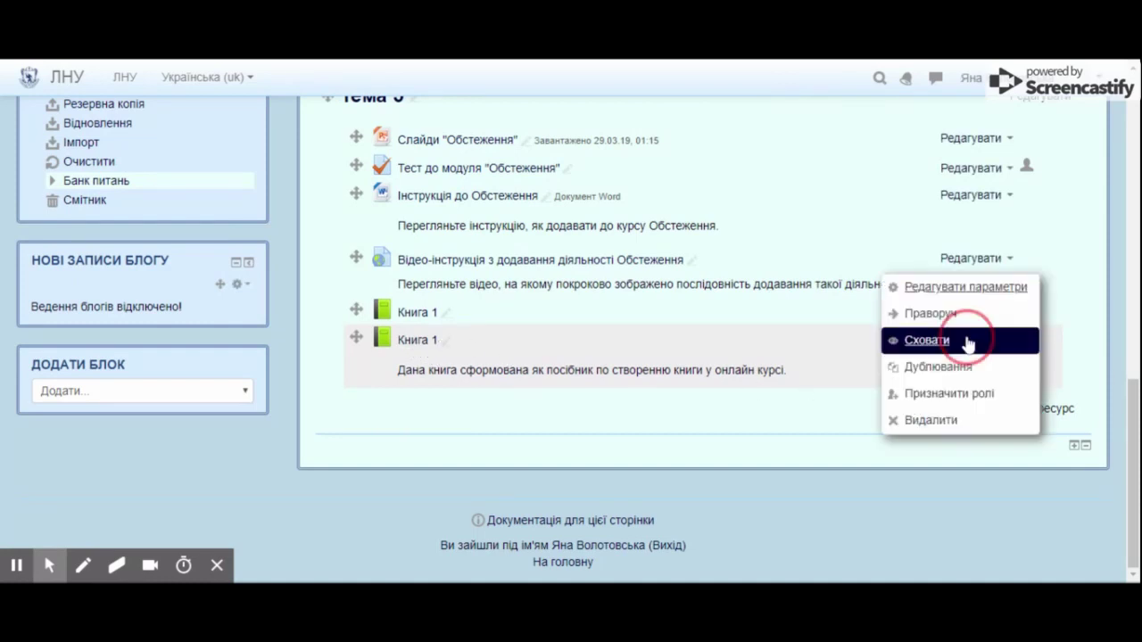
pyautogui.click(838, 390)
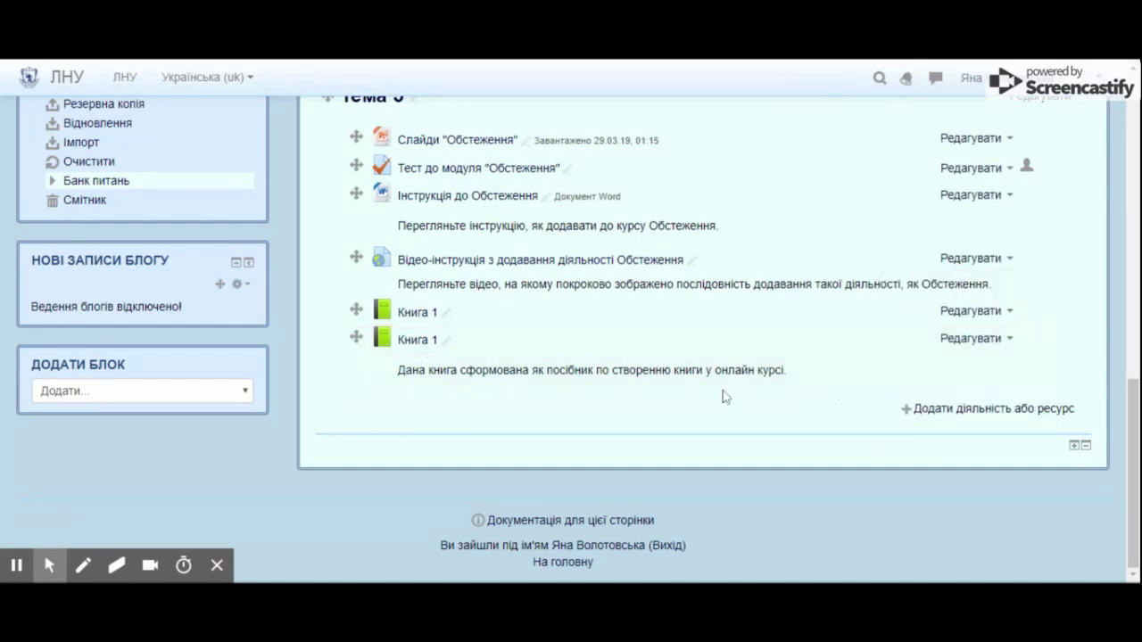
pyautogui.click(417, 341)
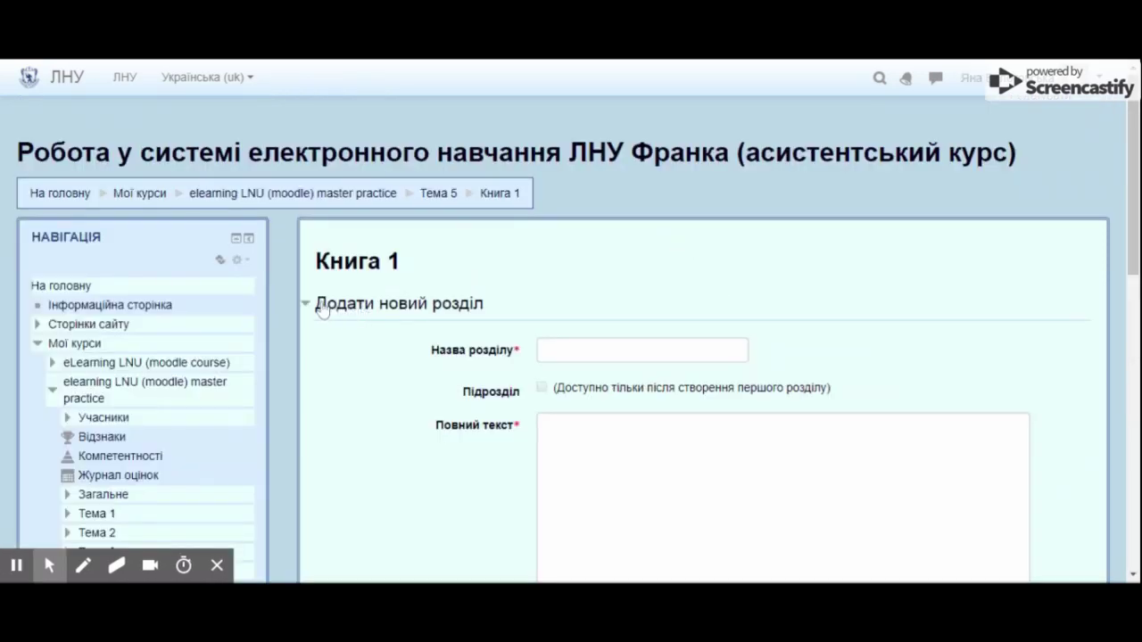
pyautogui.click(580, 351)
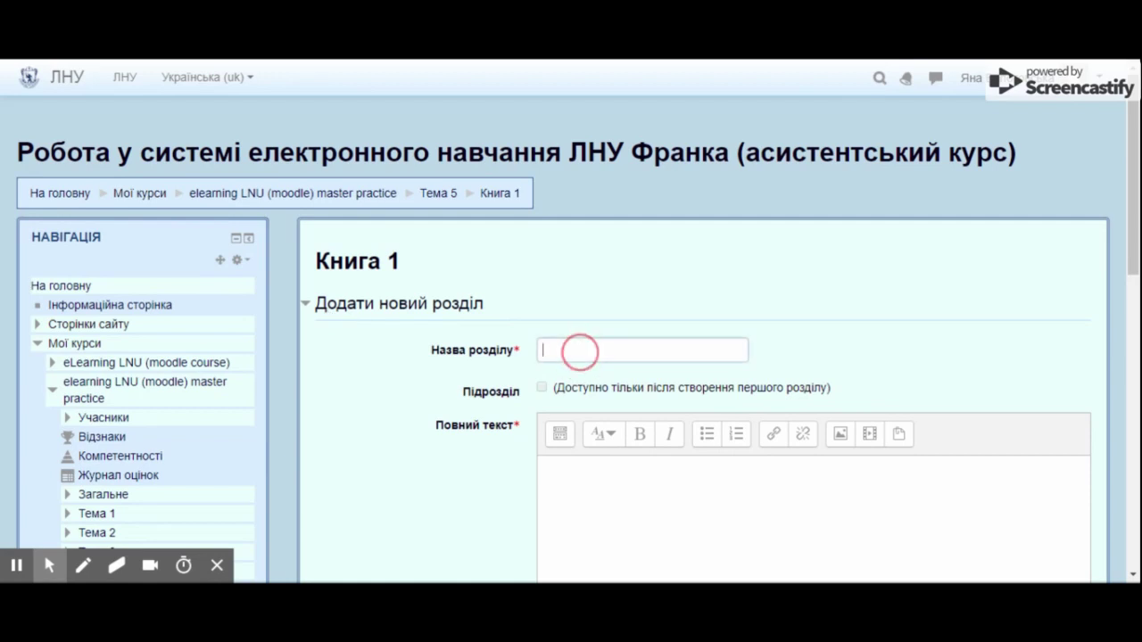
pyautogui.write('Розділ 1.')
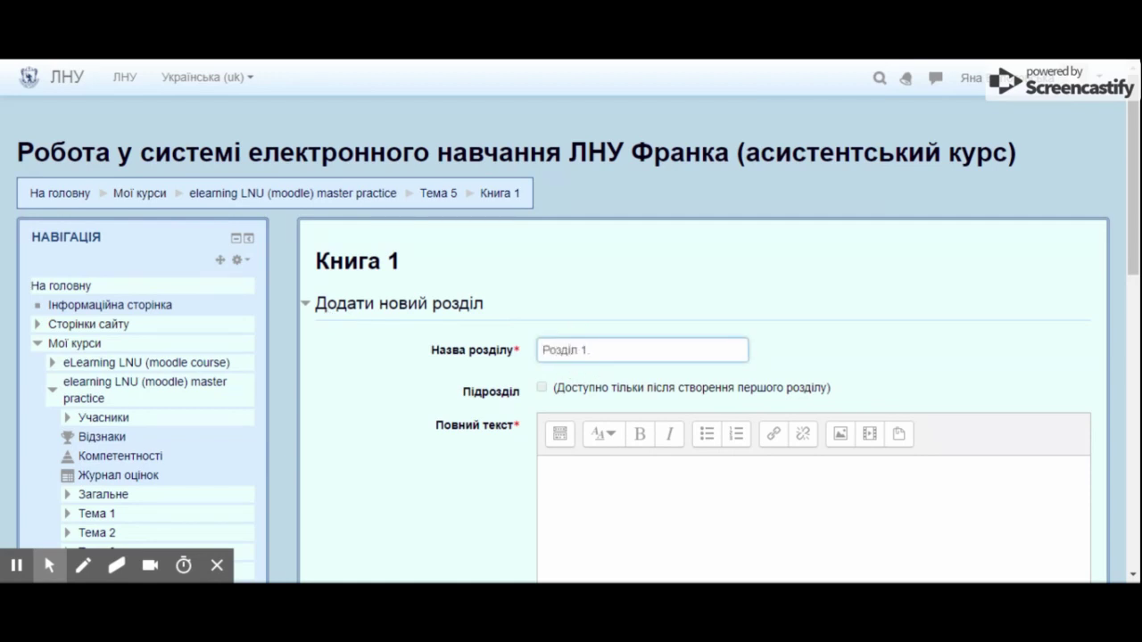
pyautogui.scroll(-4, 530, 150)
pyautogui.scroll(2, 548, 221)
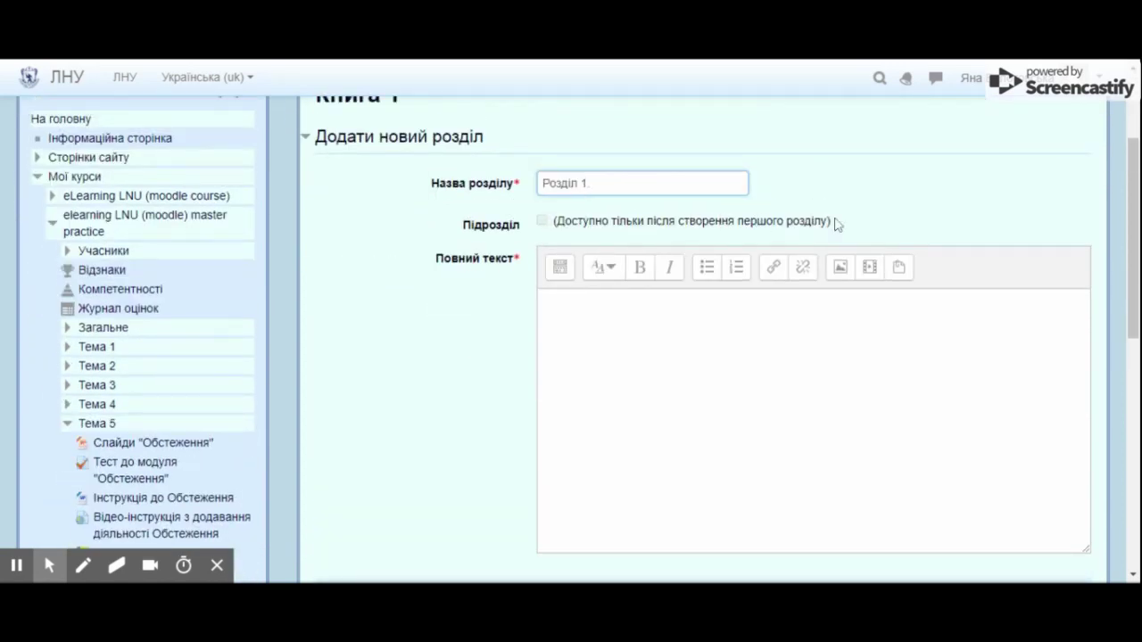
pyautogui.write('.')
# Fill the chapter's full text with the description of the Книга module and its uses, and save the chapter
pyautogui.click(541, 300)
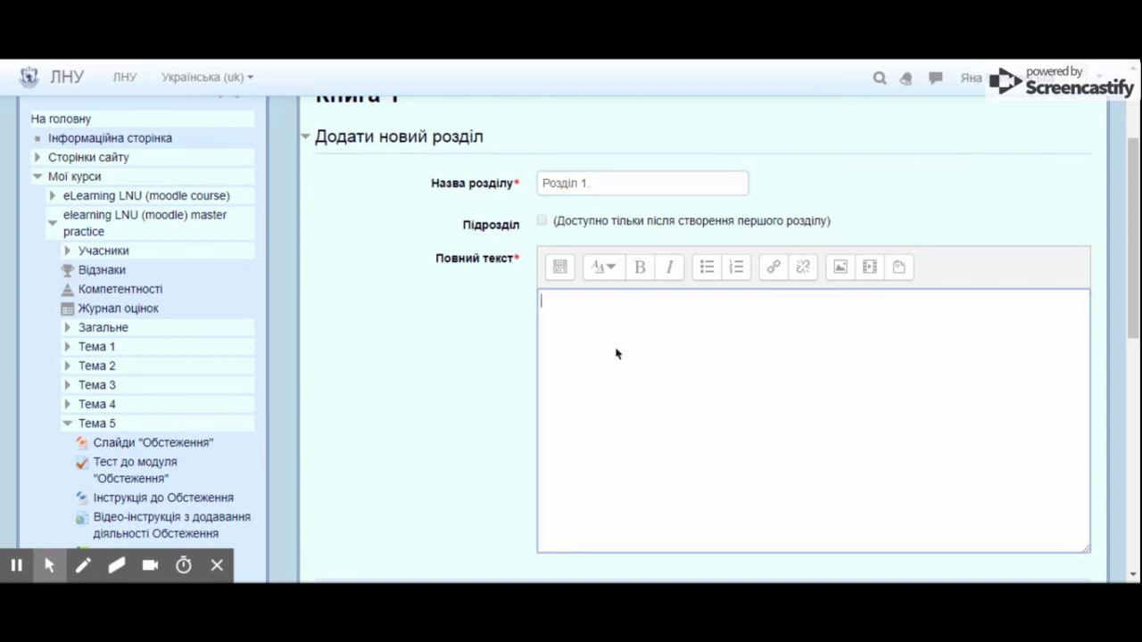
pyautogui.write('Модуль Книга дозволяє викладачеві створювати багатосторінкові ресурси в книжковому форматі, з глав і підрозділів. Книги можуть містити медіа-файли, текст, а також можуть бути корисними для відображення тривалих уривків з інформацією, яка може бути розбита на розділи. Книга може бути використана Для відображення матеріалів та читання окремих модулів навчання Як штатний відомчий довідник Як демонстрація портфеля студентських робіт')
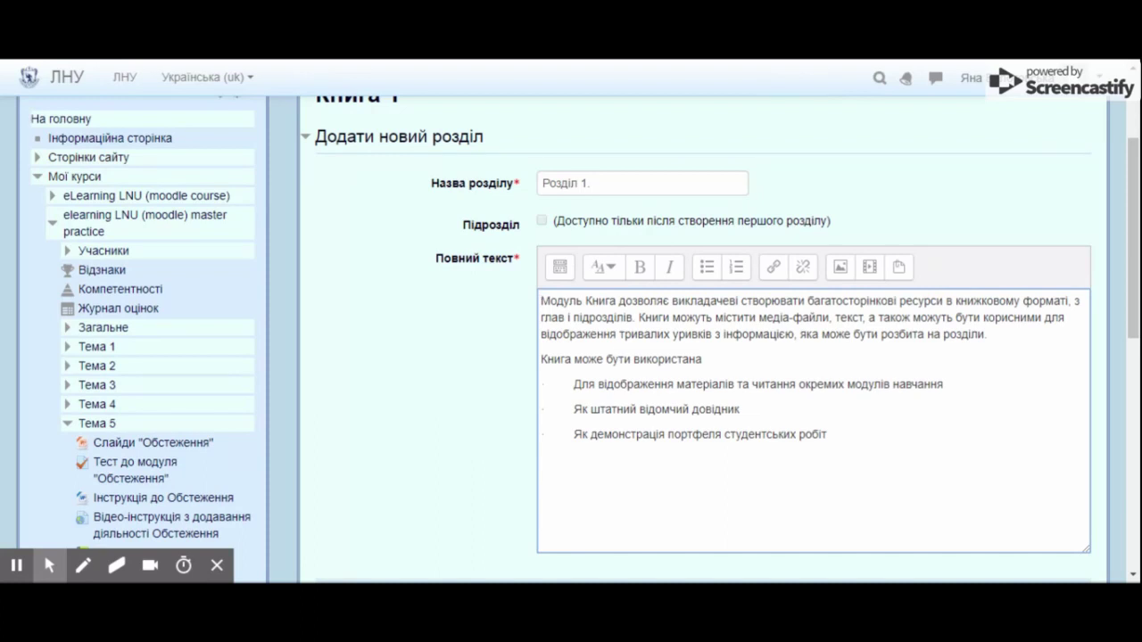
pyautogui.scroll(-3, 605, 368)
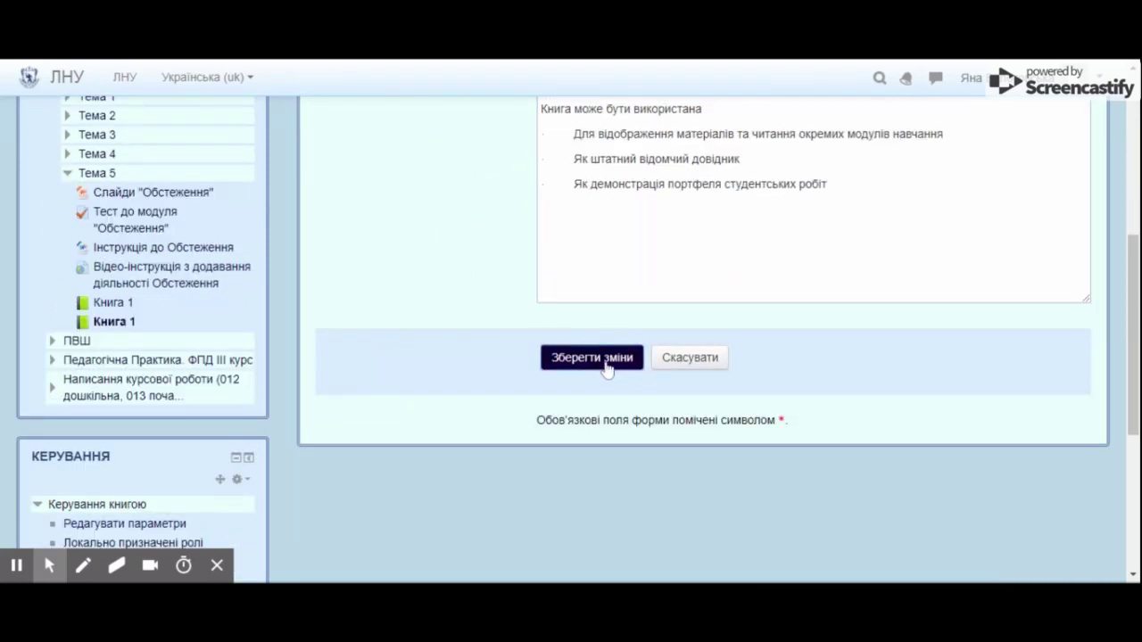
pyautogui.click(591, 358)
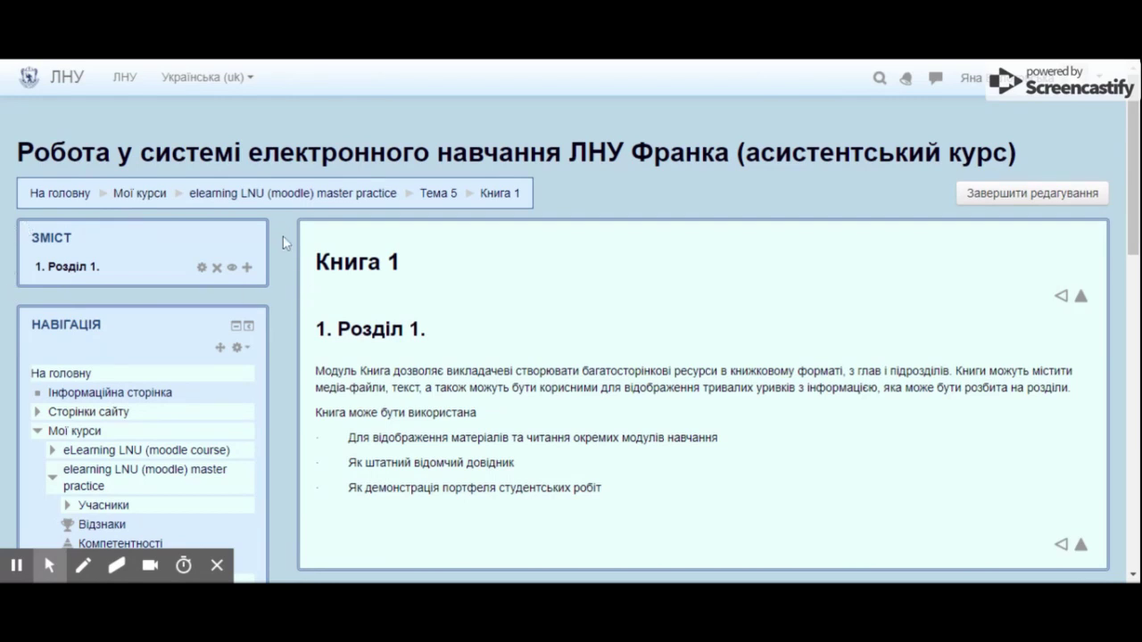
# Open chapter Розділ 1 for editing, look over its form and save it without edits
pyautogui.click(202, 268)
pyautogui.scroll(-1, 650, 306)
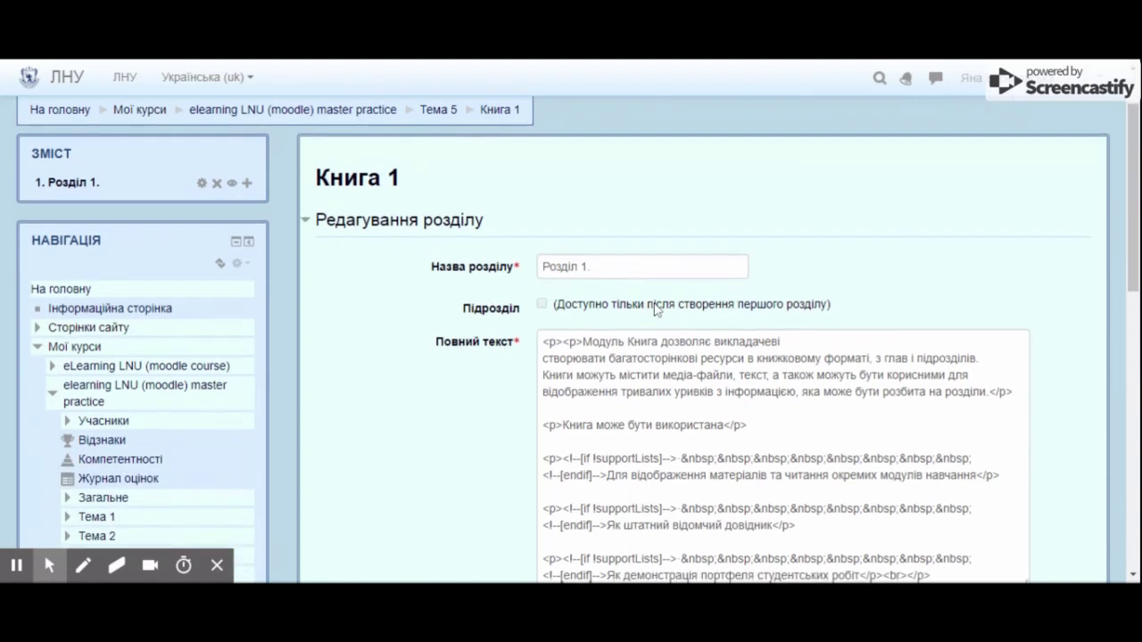
pyautogui.scroll(-3, 643, 277)
pyautogui.click(599, 439)
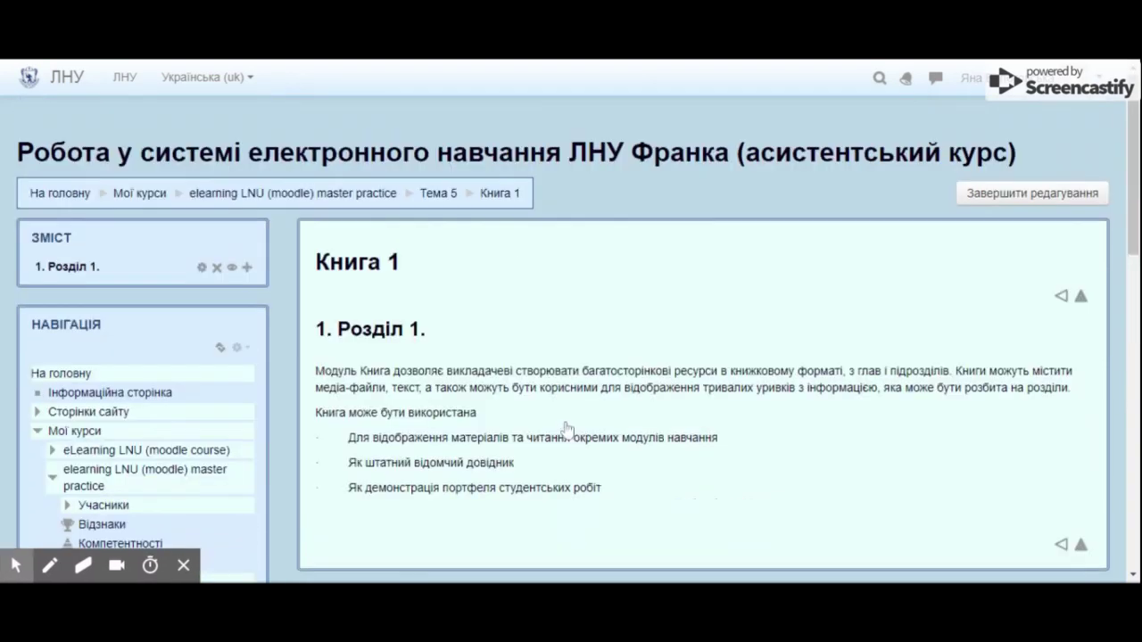
# Call up and dismiss the deletion of chapter Розділ 1, and hide the chapter and show it again
pyautogui.click(217, 269)
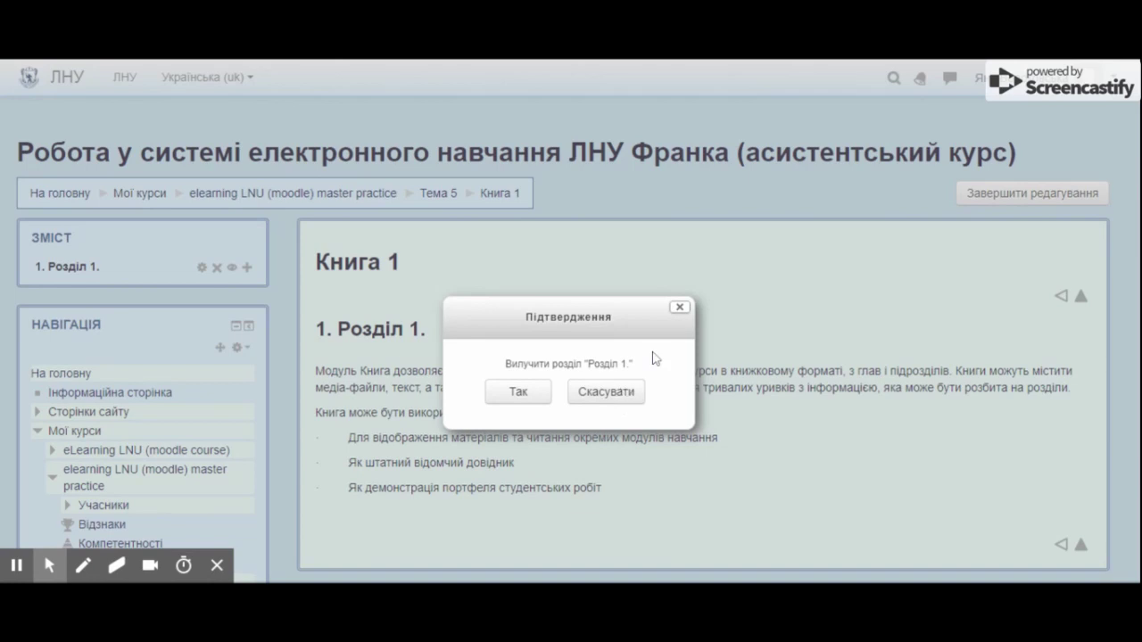
pyautogui.click(679, 307)
pyautogui.click(231, 268)
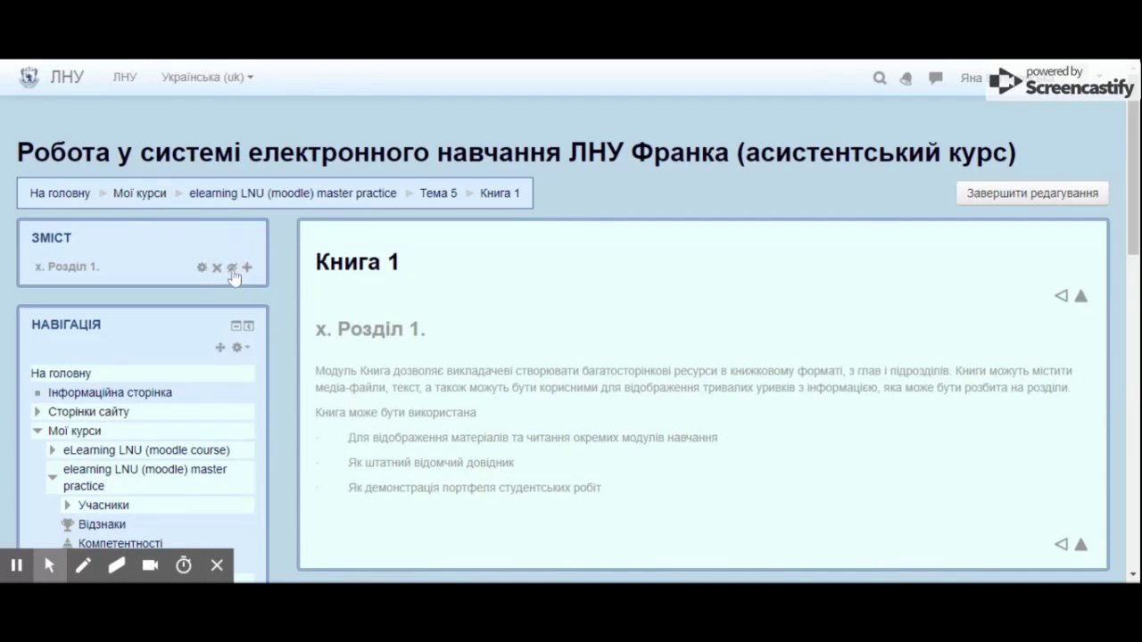
pyautogui.click(231, 268)
# Add a new chapter titled "Розділ 2." after chapter Розділ 1. in Книга 1
pyautogui.click(247, 267)
pyautogui.click(587, 349)
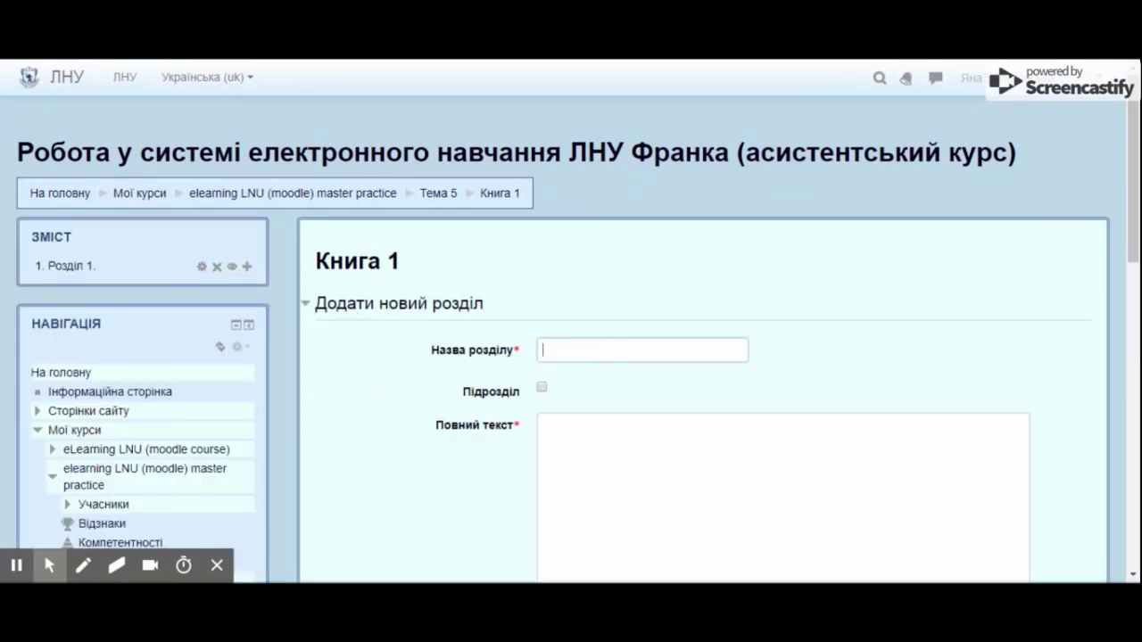
pyautogui.click(595, 379)
pyautogui.write('Розділ 2')
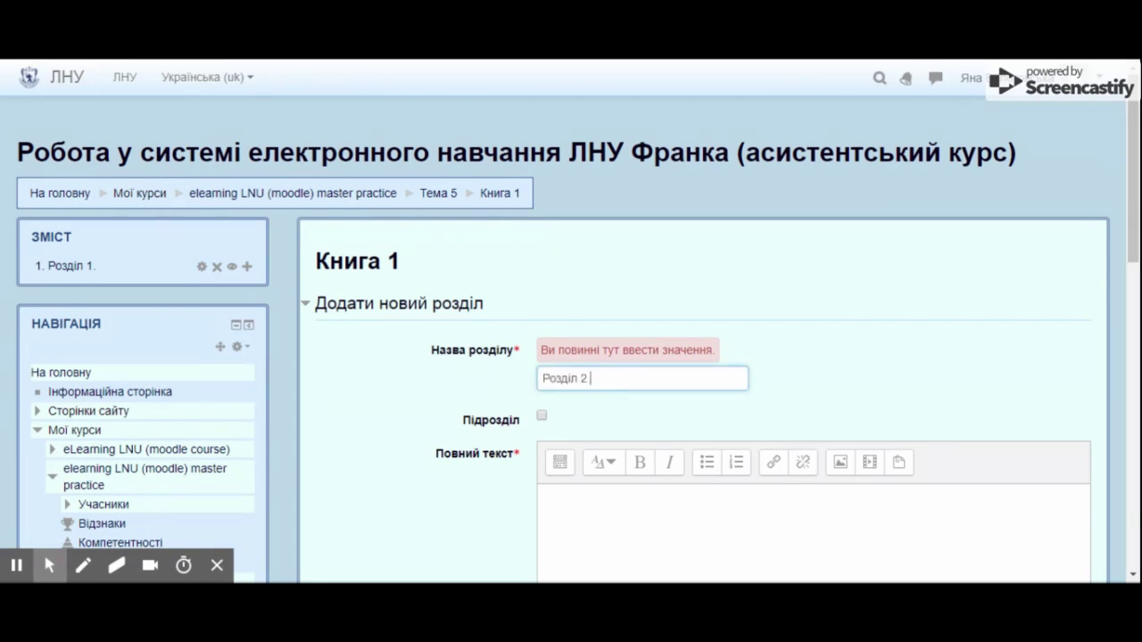
pyautogui.scroll(-1, 578, 324)
pyautogui.write('.')
# Fill the chapter's full text with the description of the Книга module and its uses, leave Підрозділ unchecked, and save the chapter
pyautogui.click(540, 383)
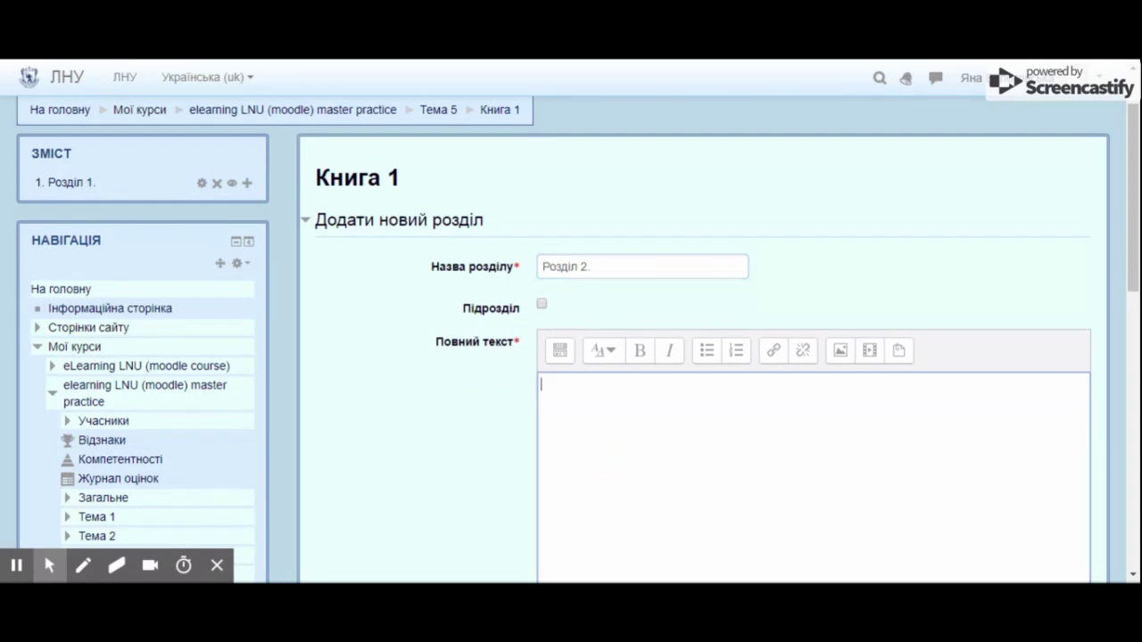
pyautogui.write('Модуль Книга дозволяє викладачеві створювати багатосторінкові ресурси в книжковому форматі, з глав і підрозділів. Книги можуть містити медіа-файли, текст, а також можуть бути корисними для відображення тривалих уривків з інформацією, яка може бути розбита на розділи. Книга може бути використана Для відображення матеріалів та читання окремих модулів навчання Як штатний відомчий довідник Як демонстрація портфеля студентських робіт')
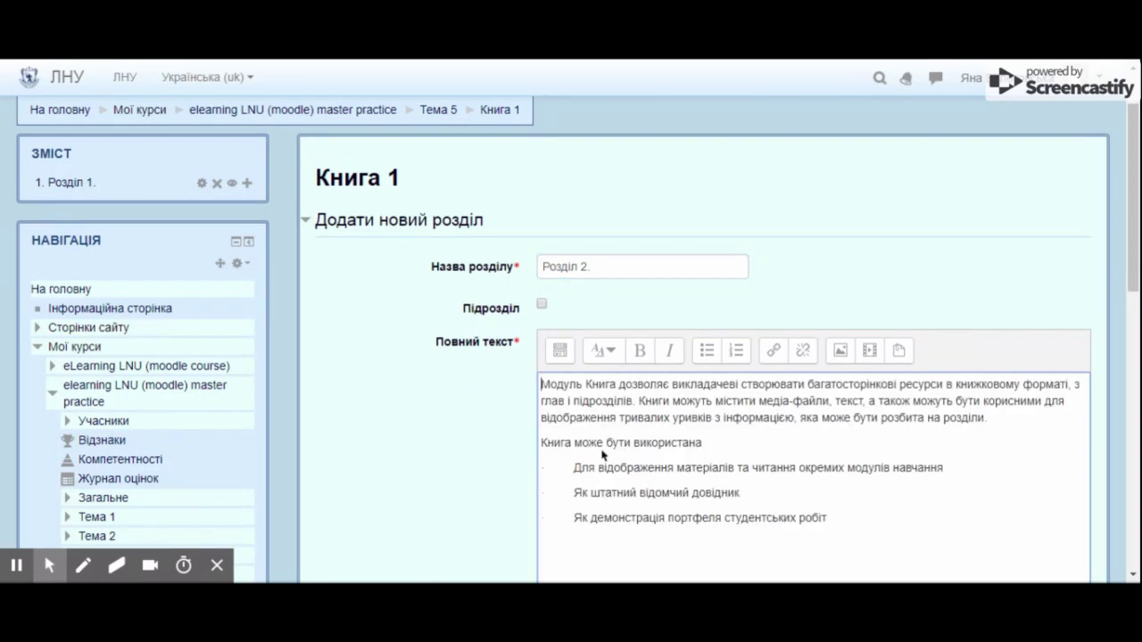
pyautogui.click(542, 305)
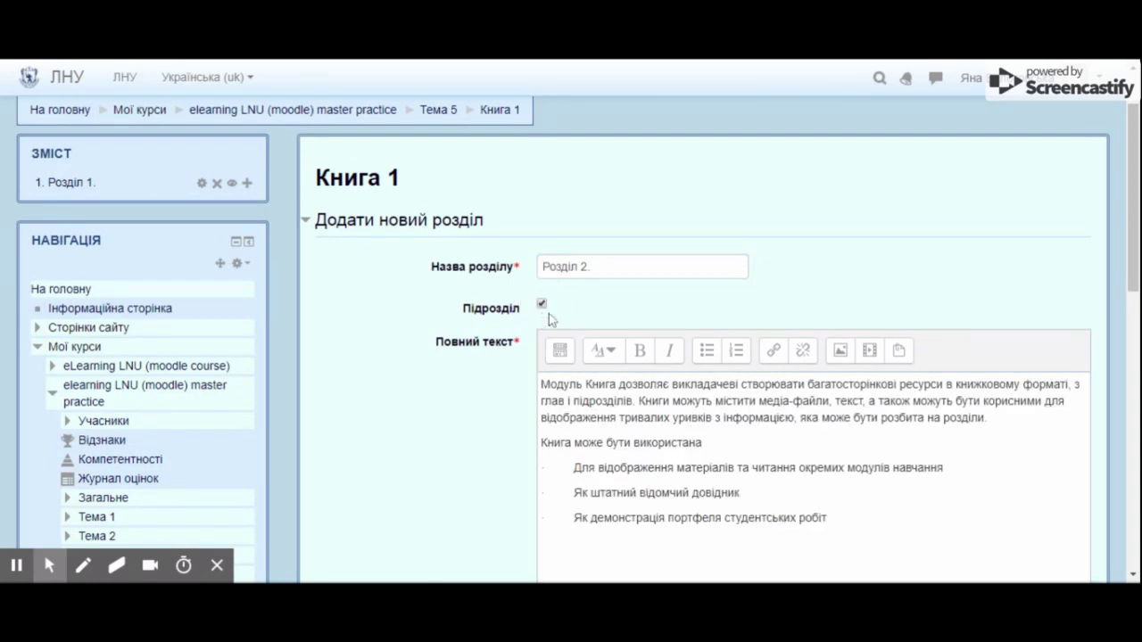
pyautogui.click(543, 306)
pyautogui.scroll(-4, 589, 375)
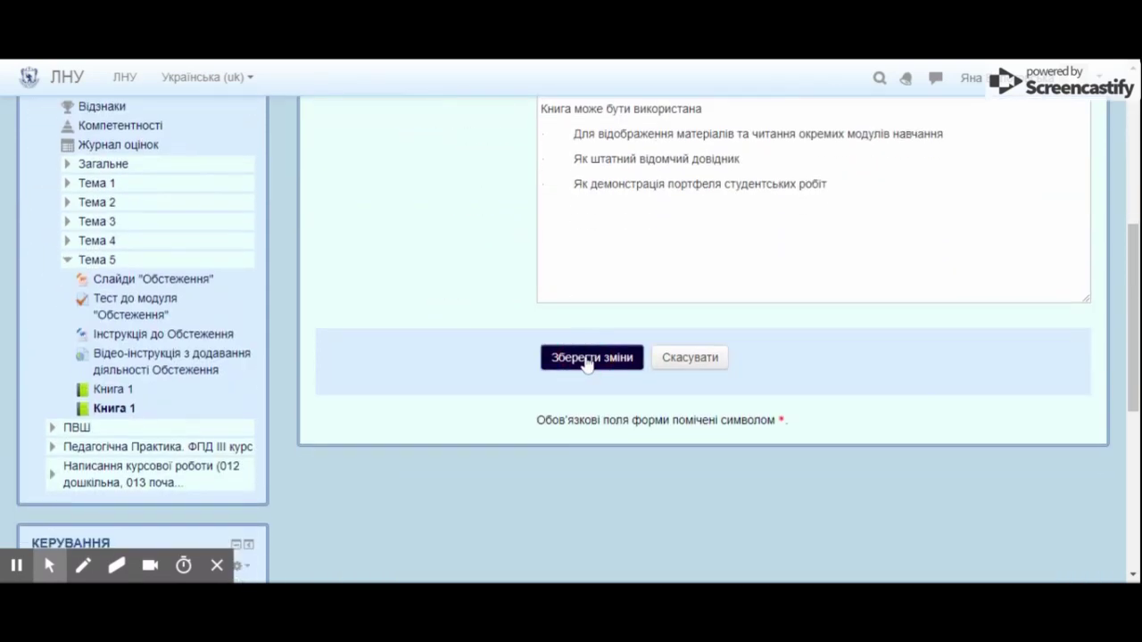
pyautogui.click(571, 373)
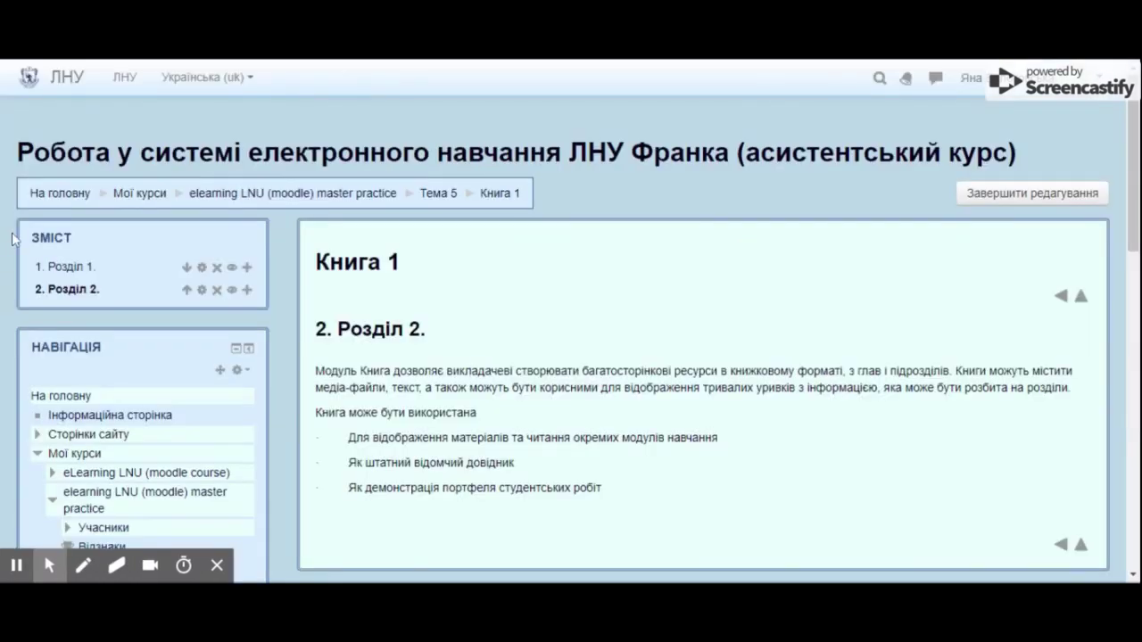
# Move chapter Розділ 1. below Розділ 2. and return it to first place in the book's contents
pyautogui.click(187, 269)
pyautogui.click(188, 289)
pyautogui.scroll(-1, 264, 307)
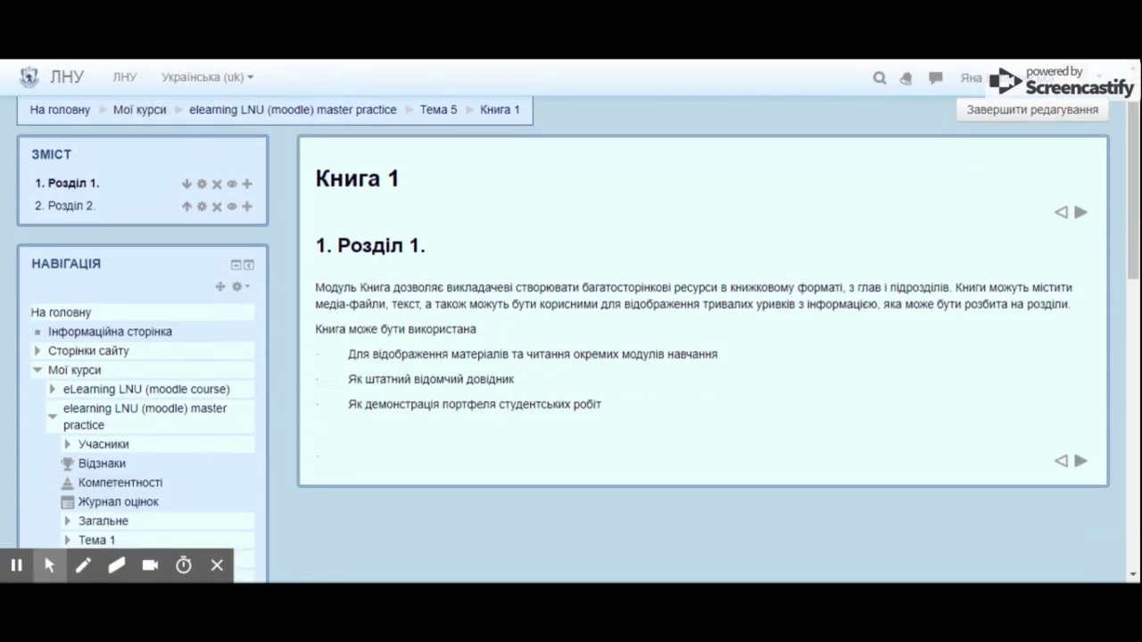
# View chapter Розділ 2., exit the book to the course page and reopen the Книга 1 that has a description
pyautogui.click(75, 211)
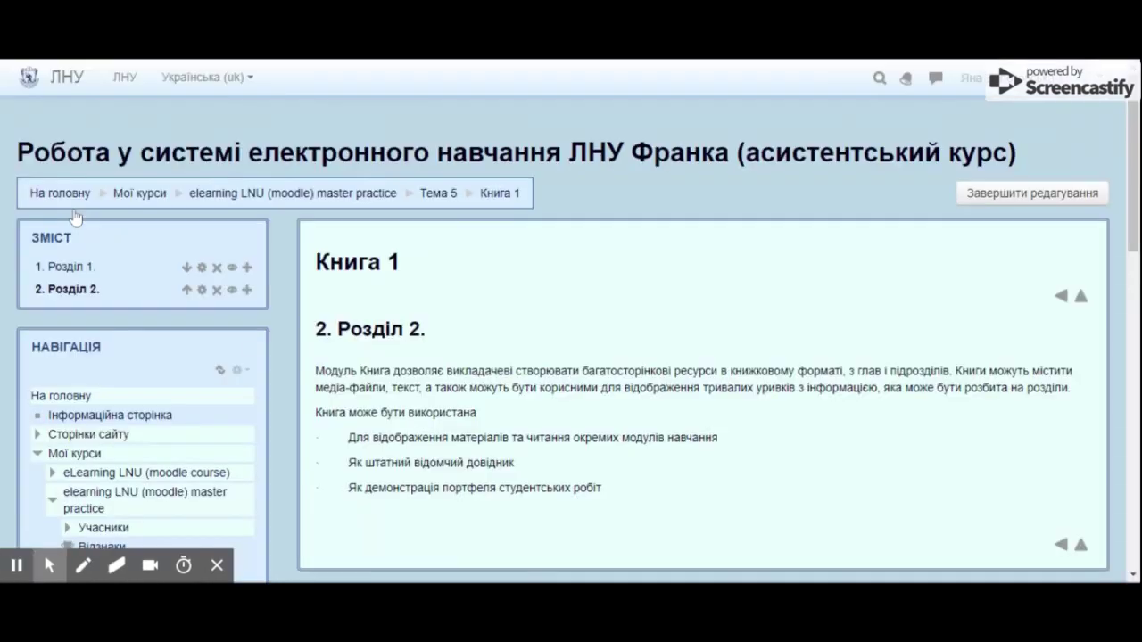
pyautogui.click(1081, 548)
pyautogui.click(1082, 548)
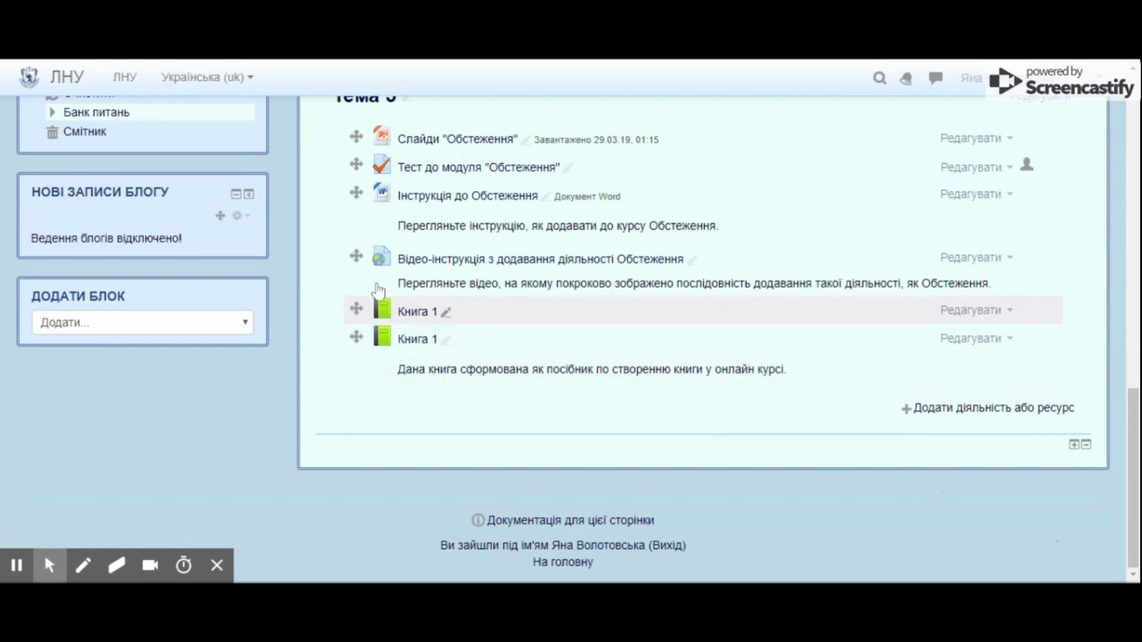
pyautogui.click(412, 344)
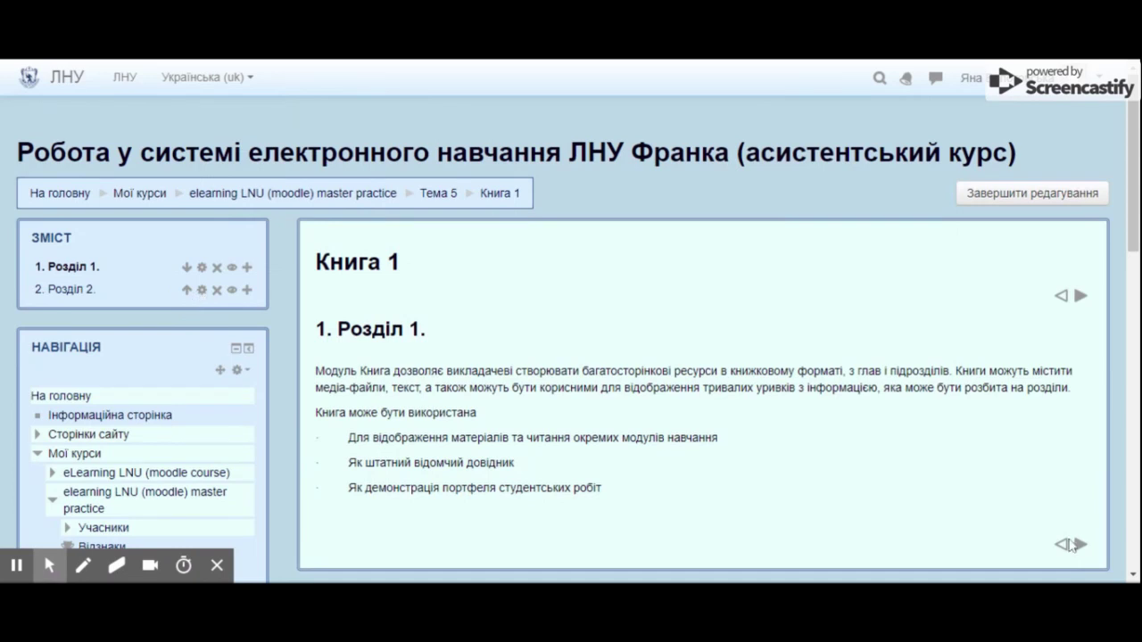
# View chapter Розділ 2. and go back to the previous chapter, Розділ 1
pyautogui.click(75, 292)
pyautogui.click(1062, 545)
pyautogui.scroll(-1, 565, 408)
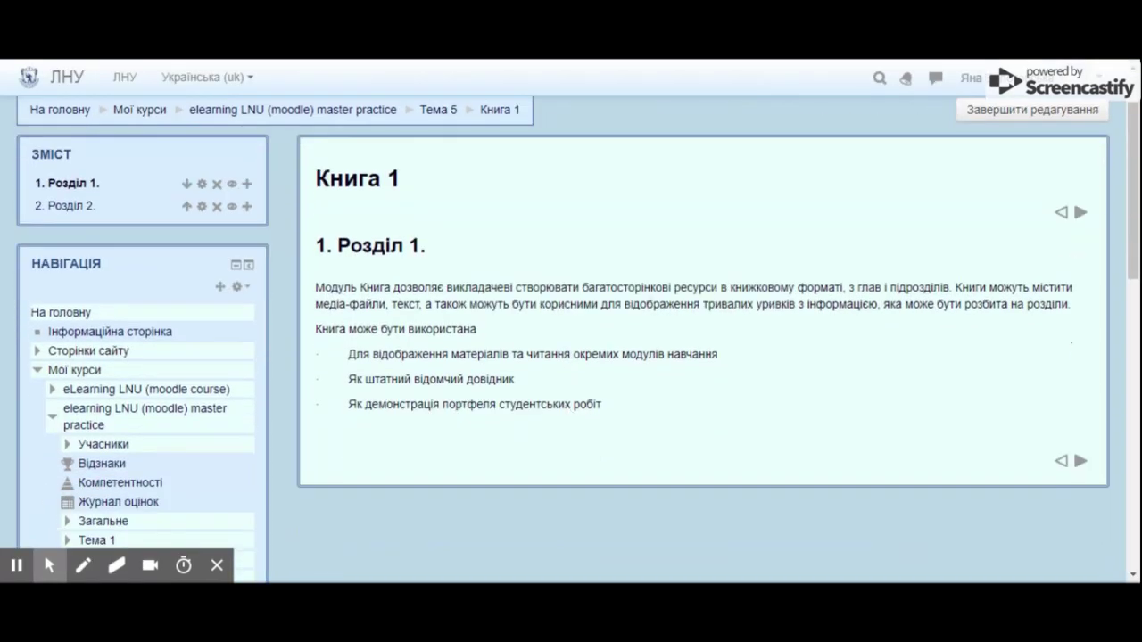
pyautogui.scroll(1, 464, 398)
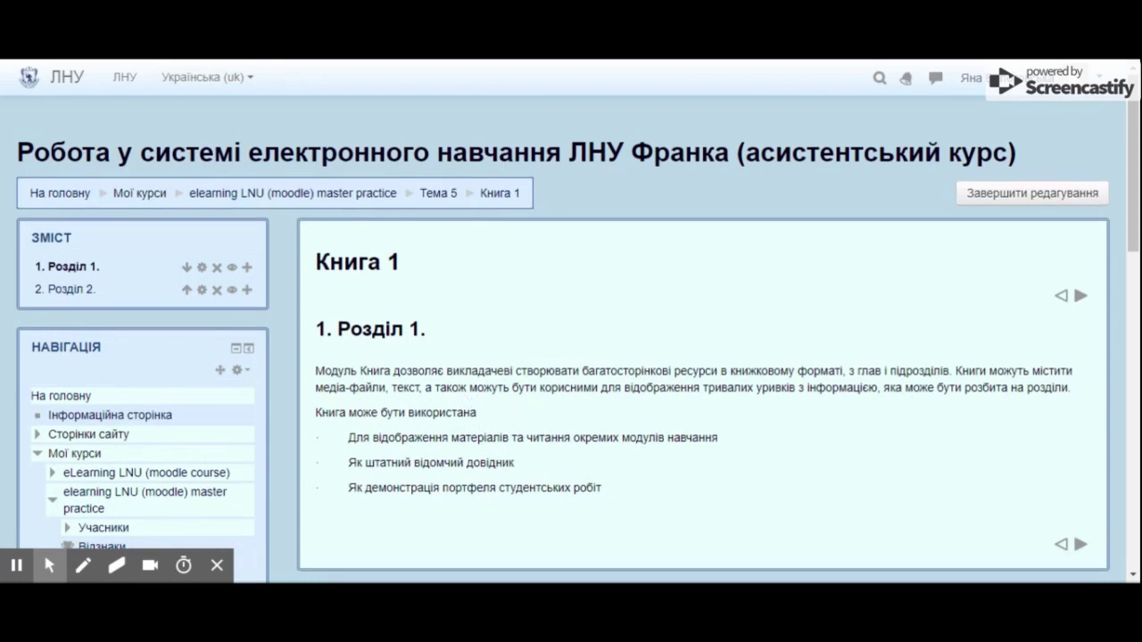
# Turn off editing mode for the book and open Книга 1 to view it without the editing controls
pyautogui.click(1012, 198)
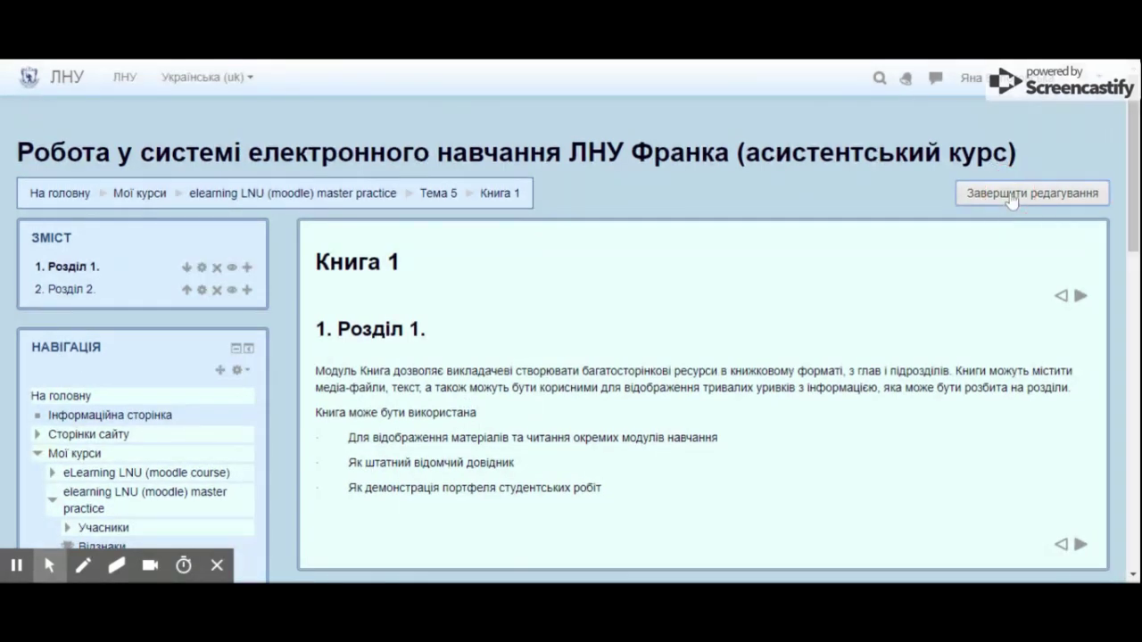
pyautogui.scroll(-1, 1011, 199)
pyautogui.scroll(1, 1004, 214)
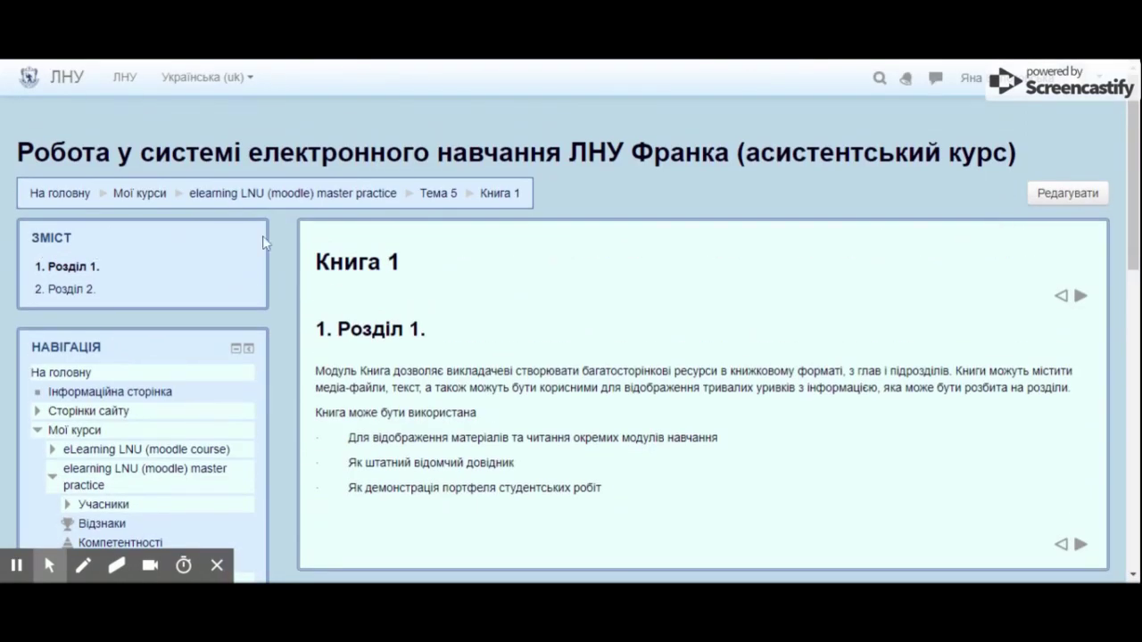
pyautogui.click(507, 195)
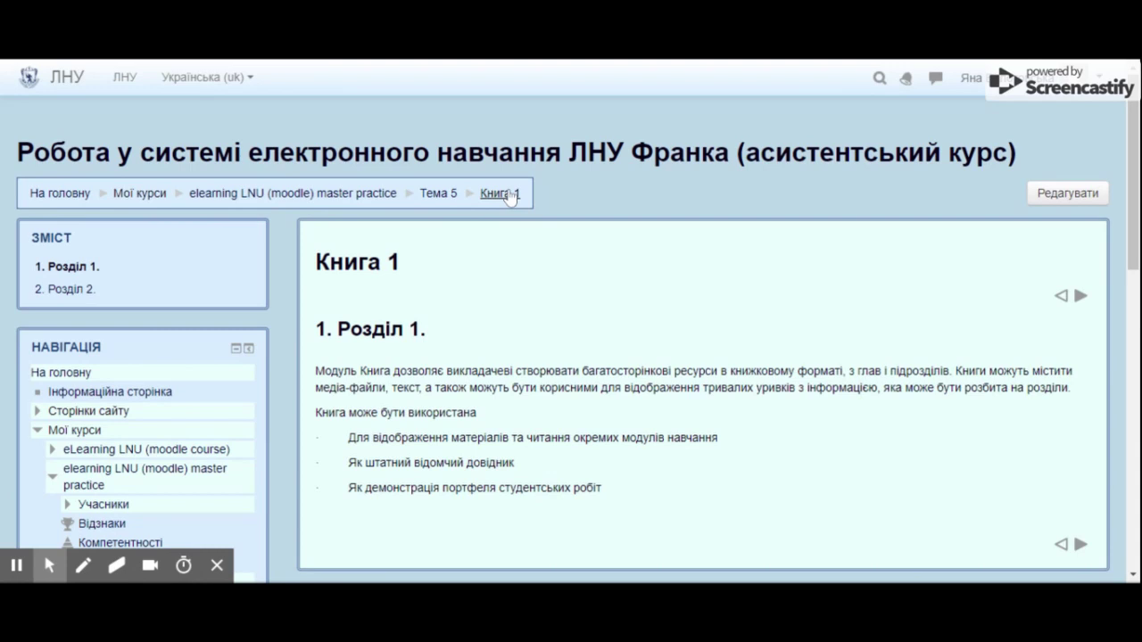